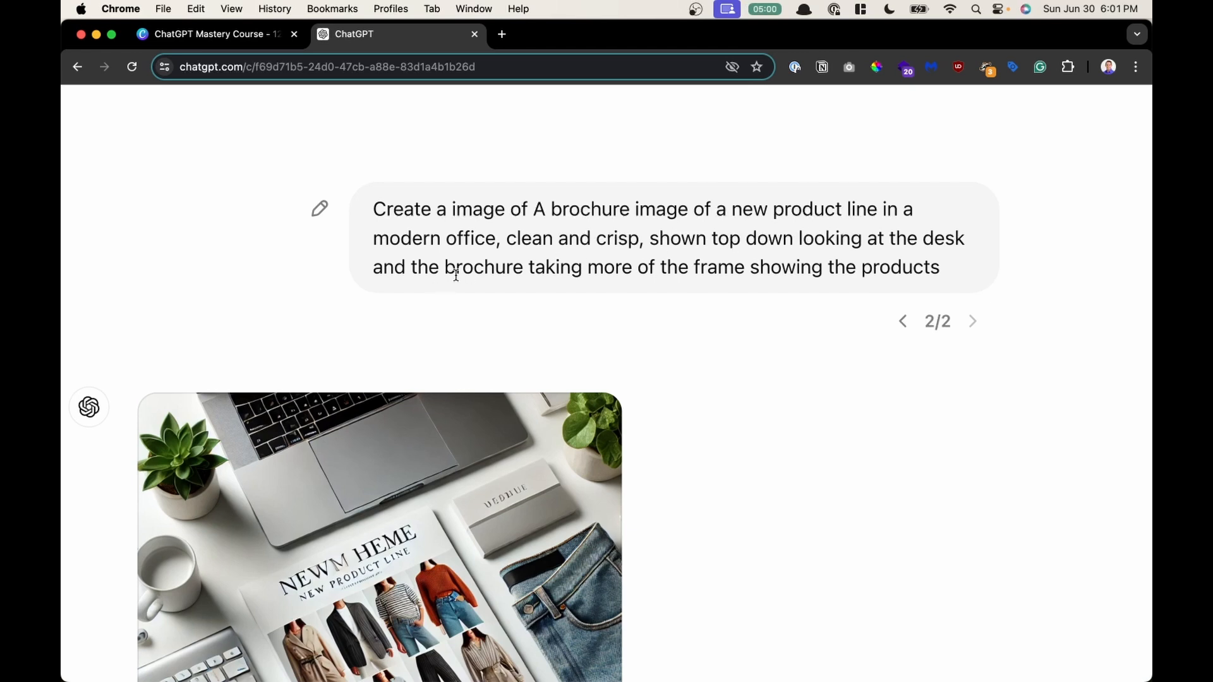
- Examine the generated brochure image of the new product line and the prompt that produced it
scroll(455, 275, "down", 2)
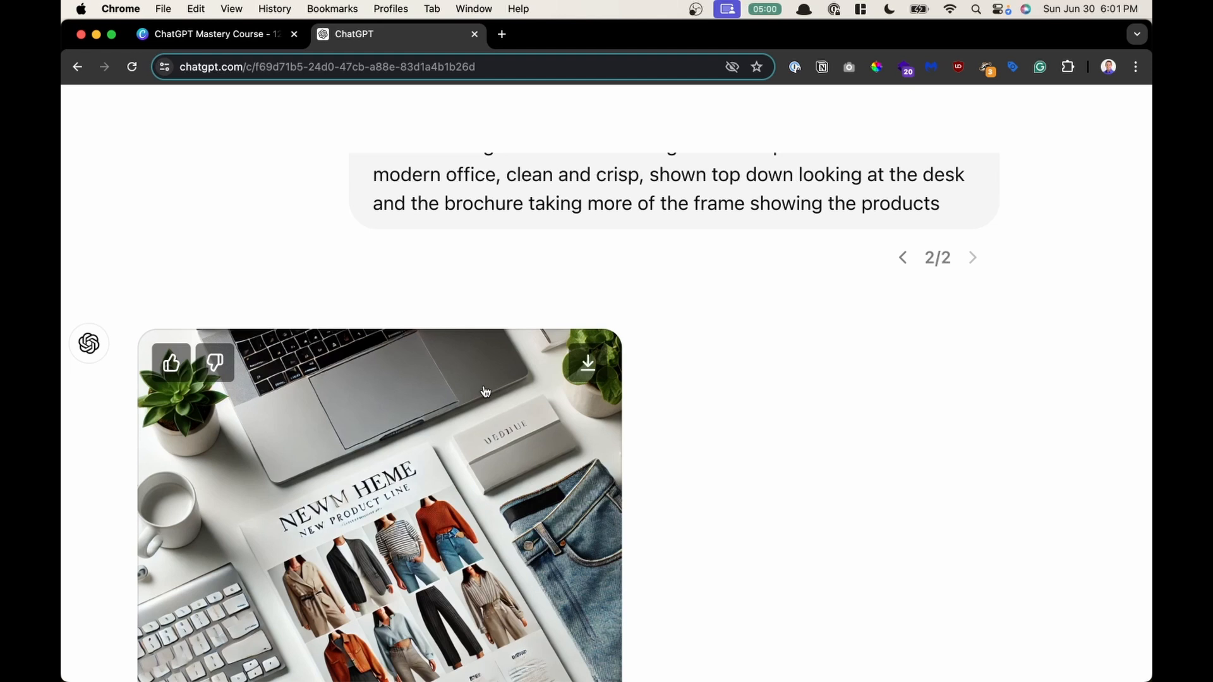
scroll(485, 392, "down", 1)
scroll(485, 392, "down", 2)
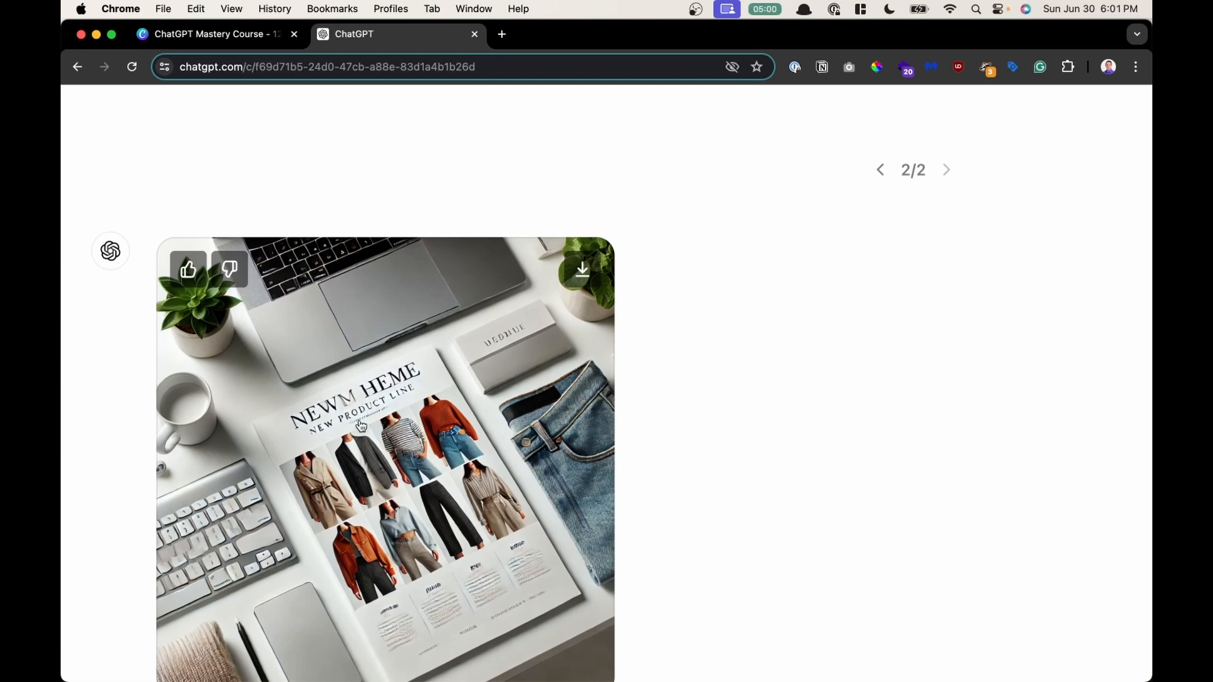
scroll(461, 584, "down", 1)
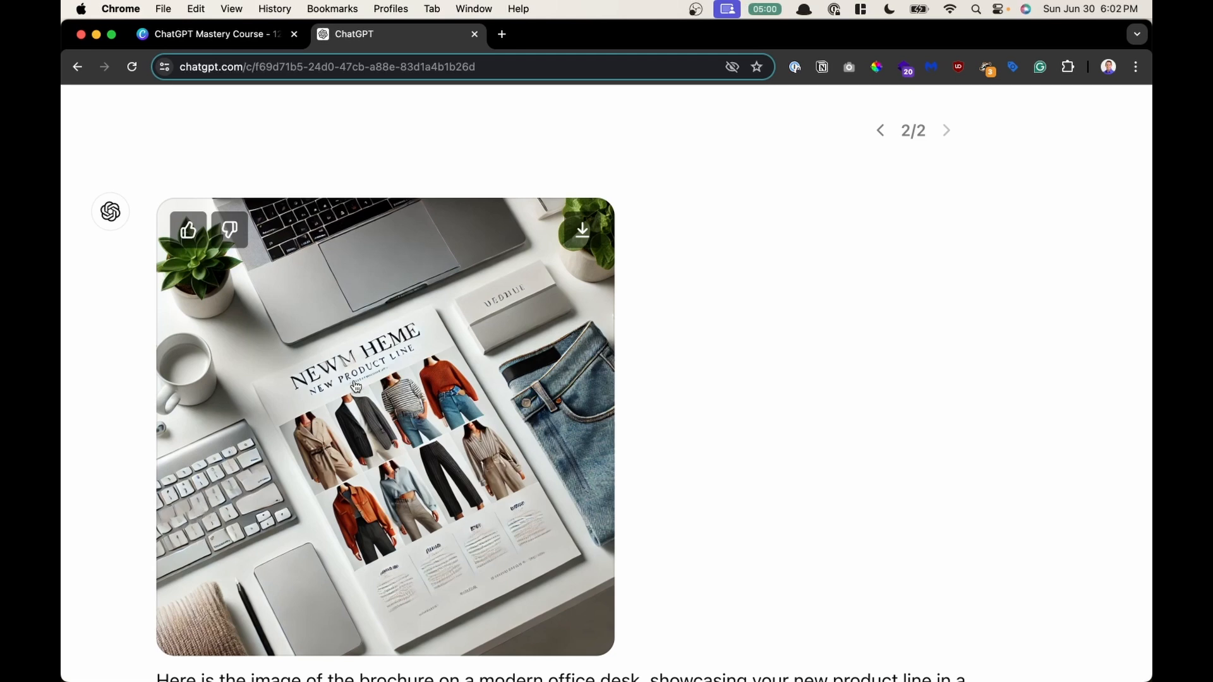
scroll(355, 387, "up", 3)
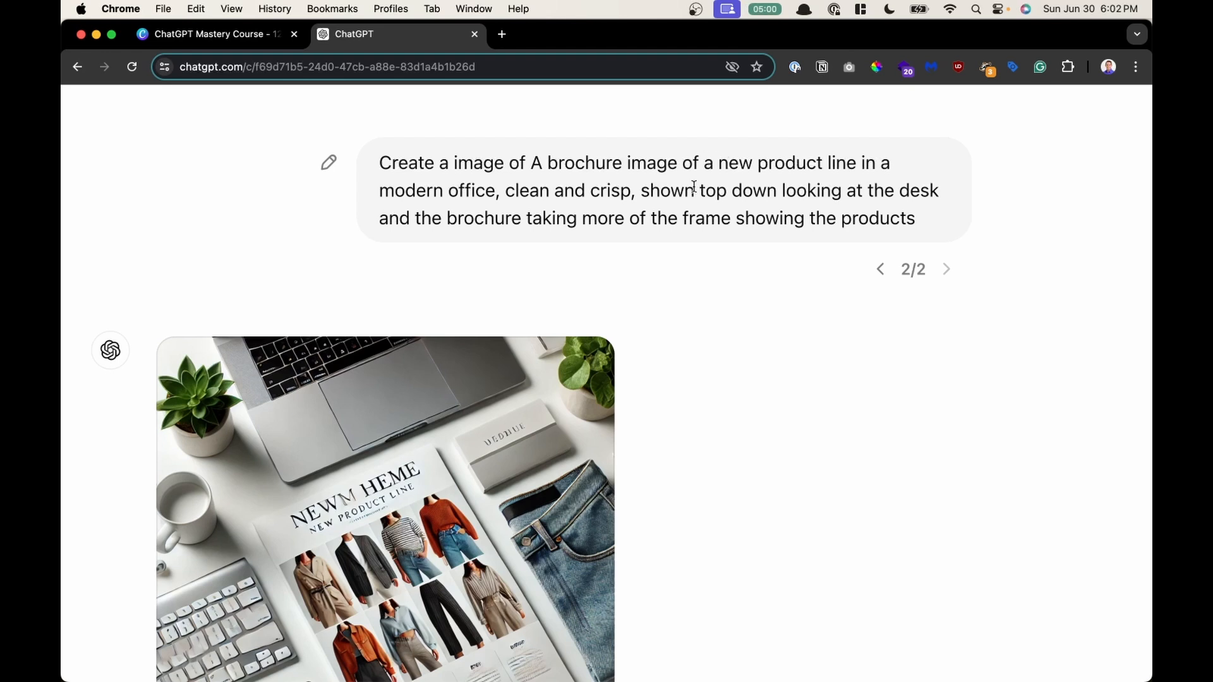
scroll(693, 187, "down", 1)
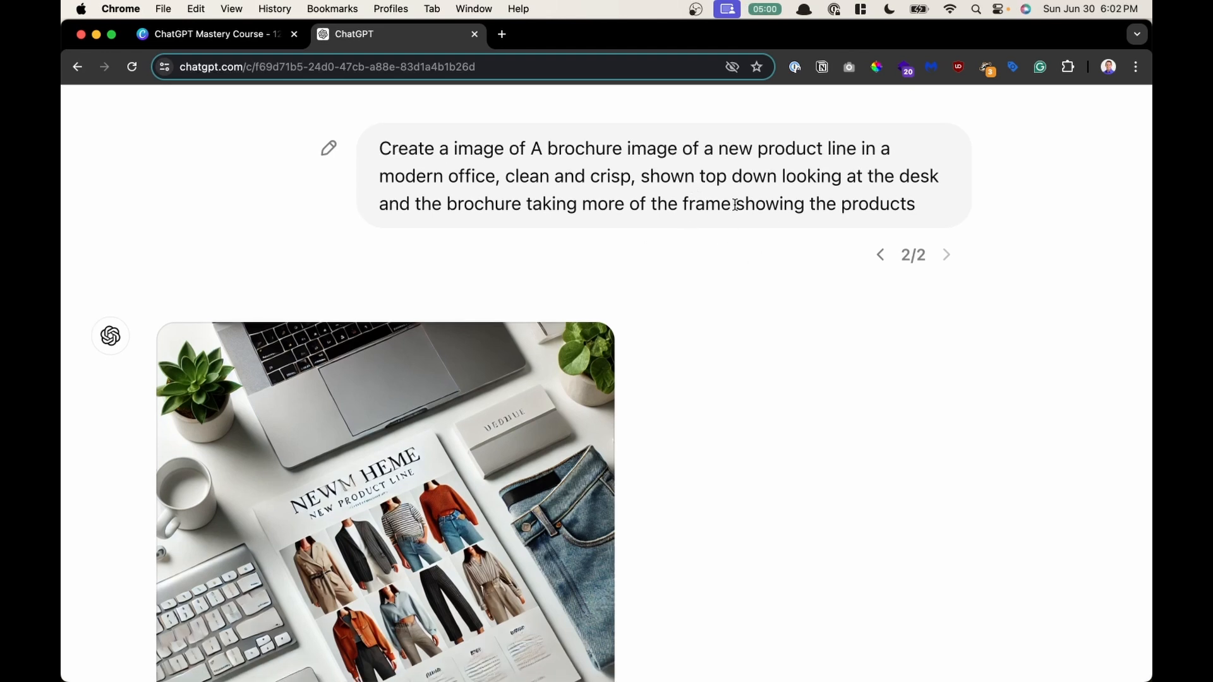
mouse_move(530, 374)
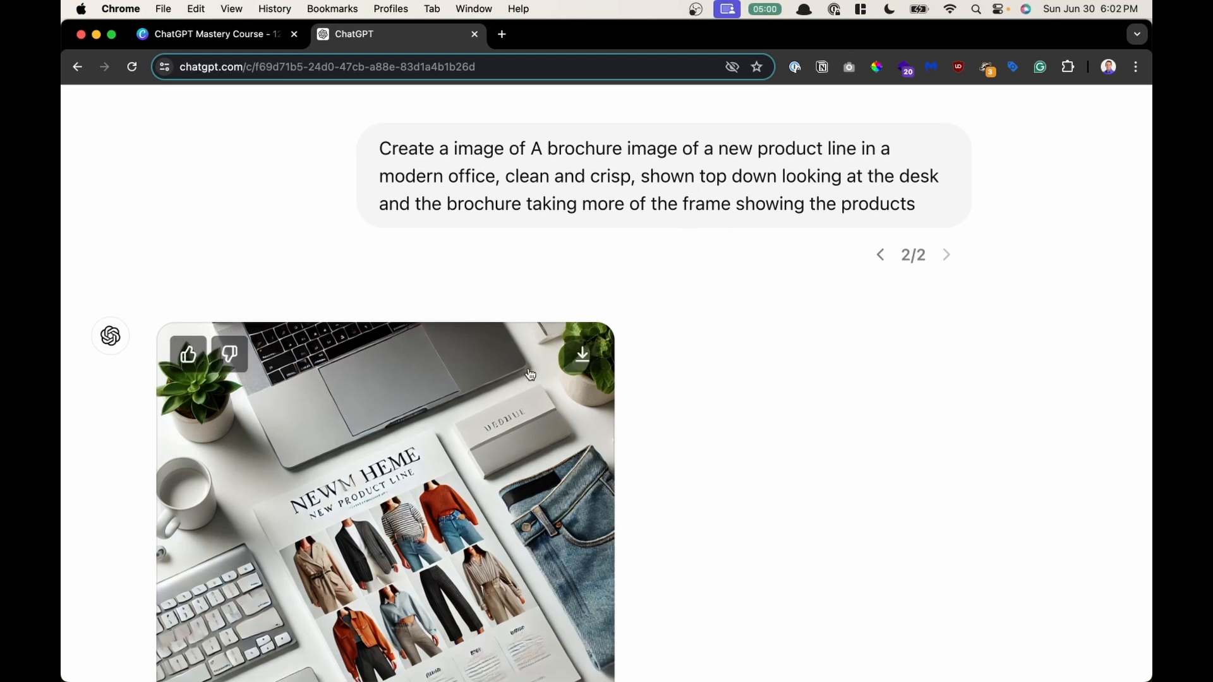
scroll(531, 374, "down", 3)
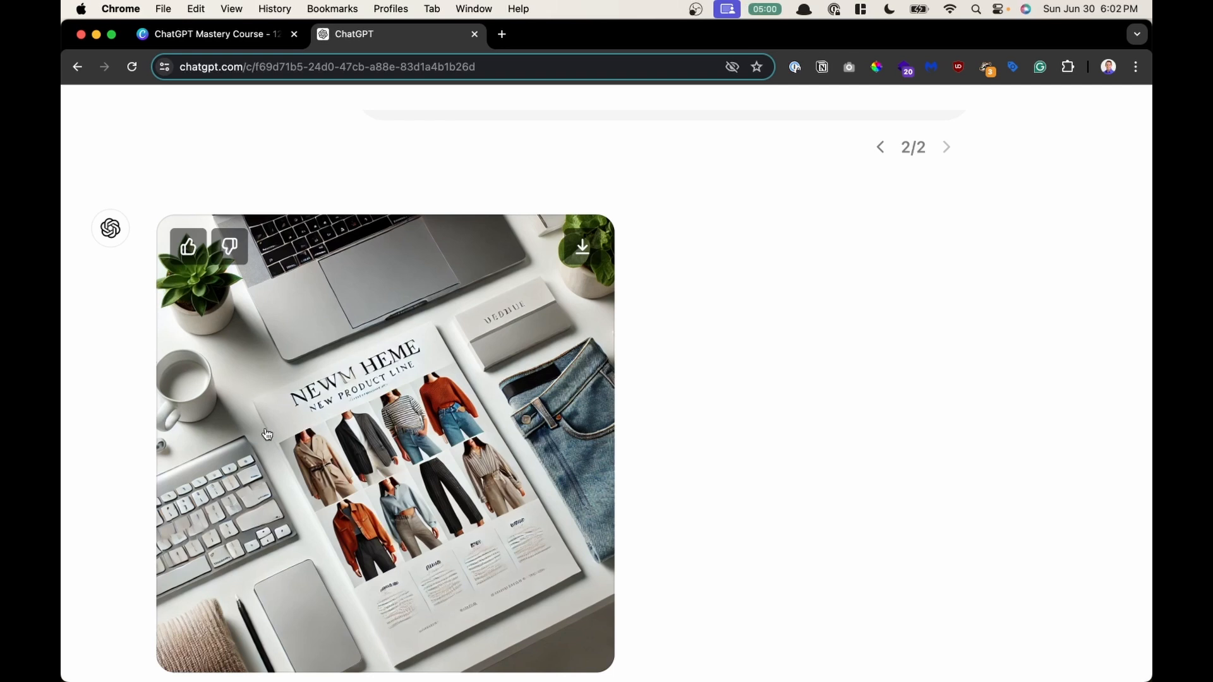
scroll(267, 433, "up", 3)
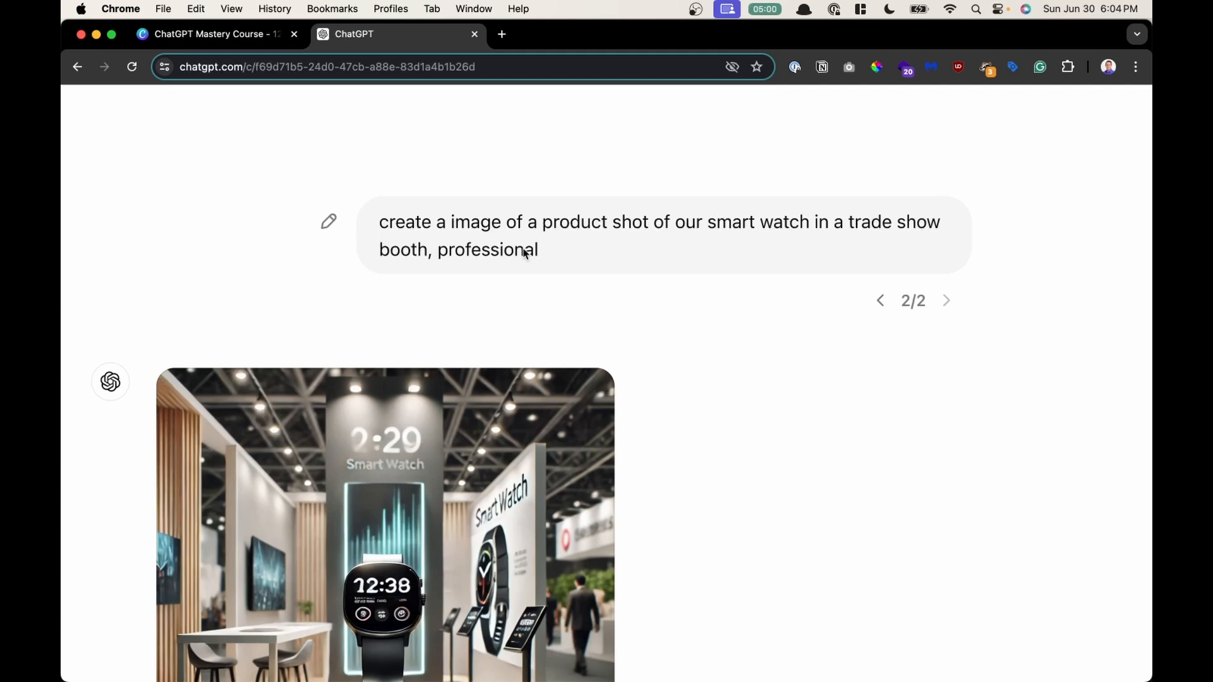
- Review the smartwatch trade show booth image and open its prompt for editing, cancelling without changes
scroll(514, 254, "down", 1)
scroll(514, 254, "down", 3)
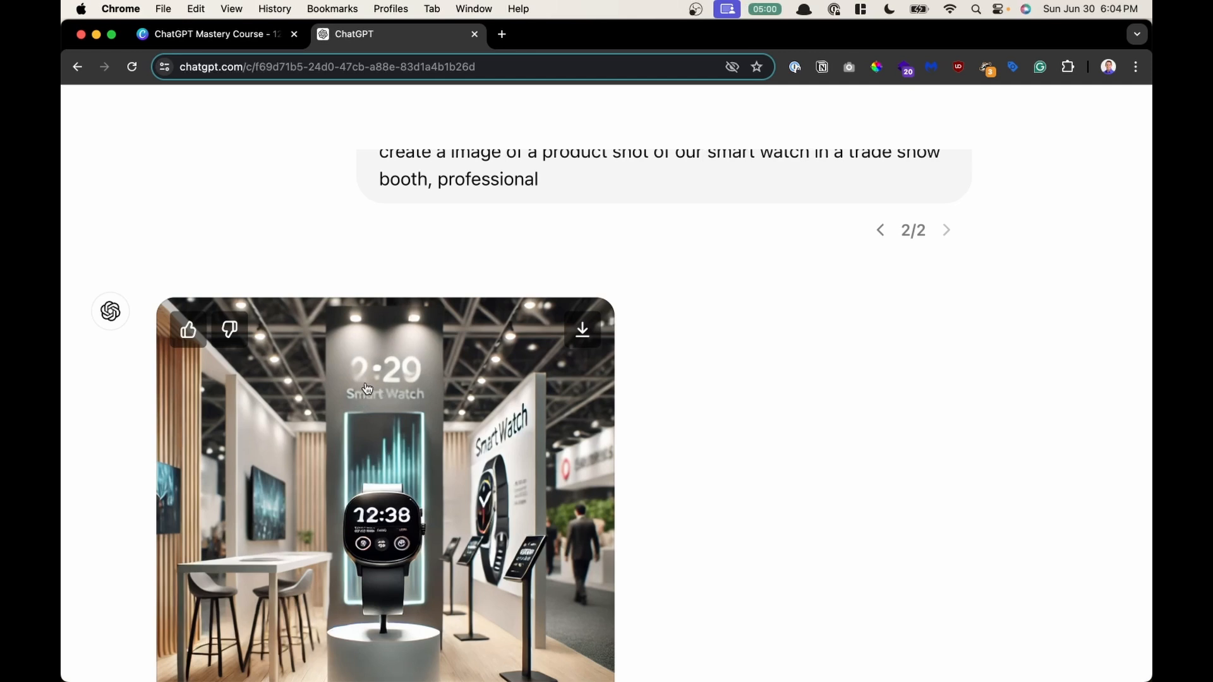
scroll(367, 388, "down", 2)
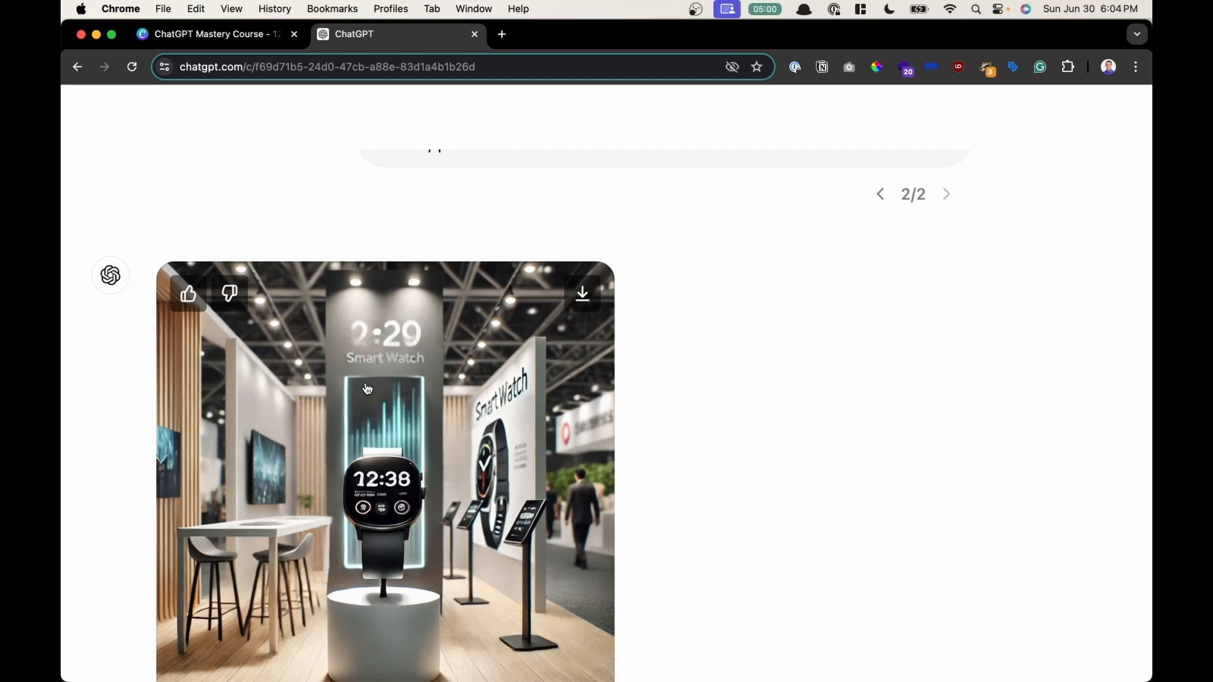
scroll(367, 388, "up", 3)
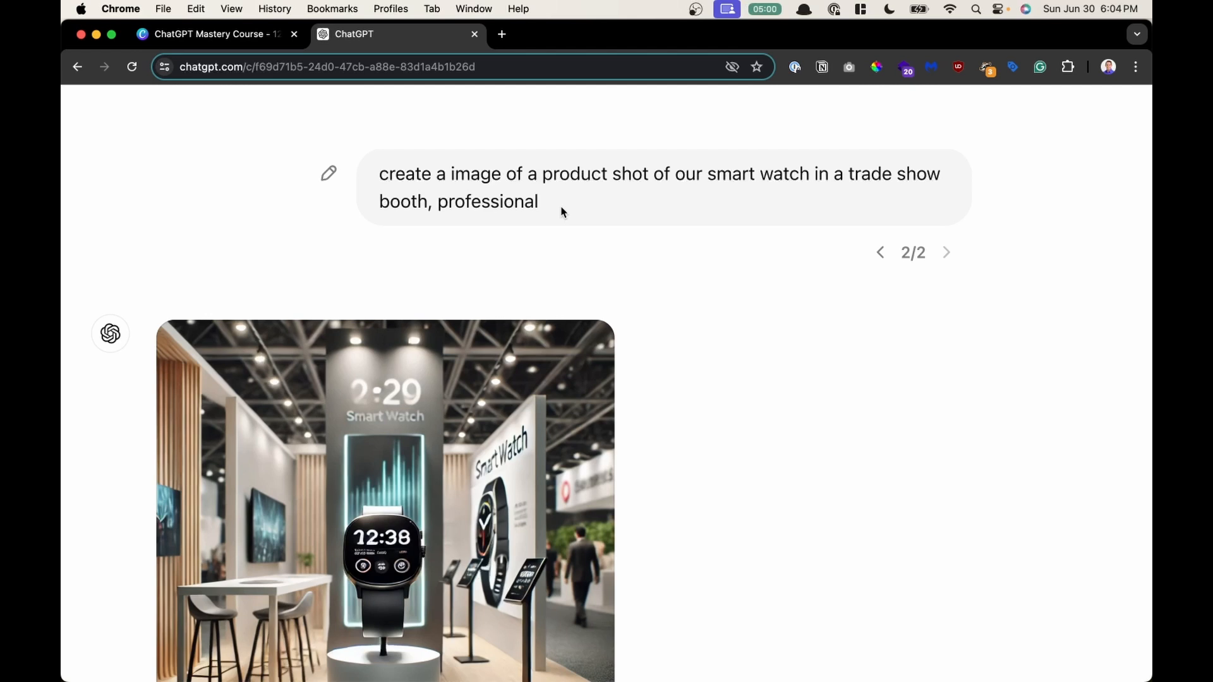
scroll(425, 403, "down", 3)
scroll(425, 403, "up", 3)
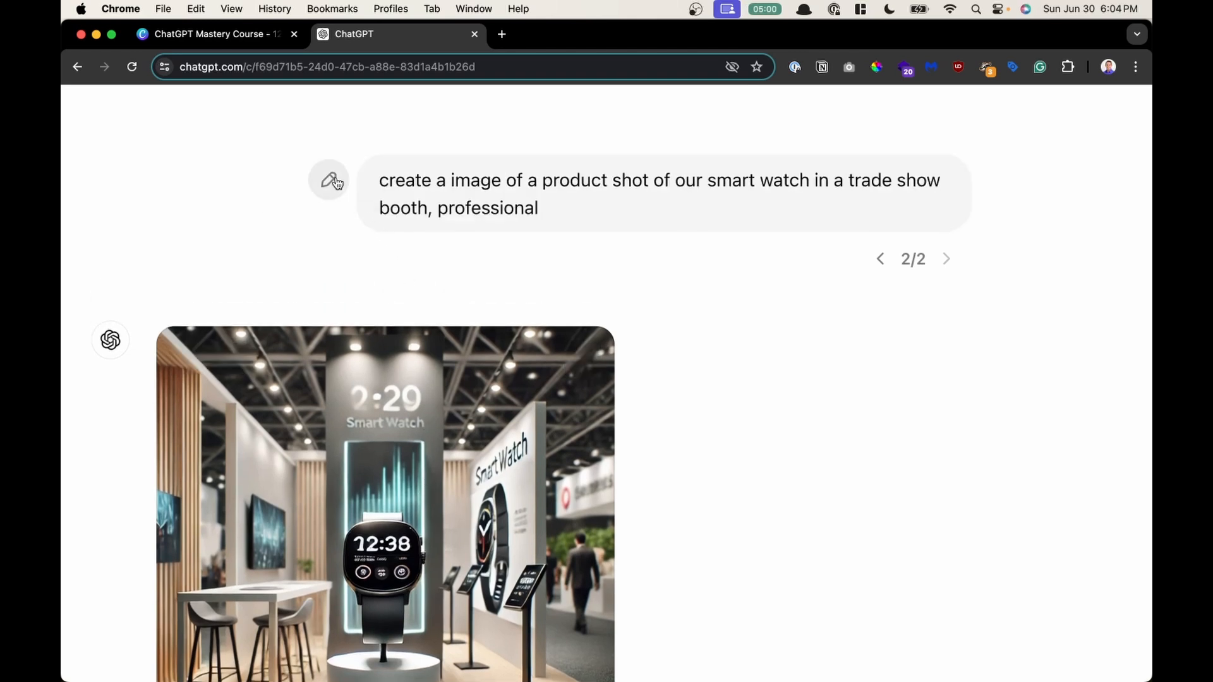
left_click(332, 188)
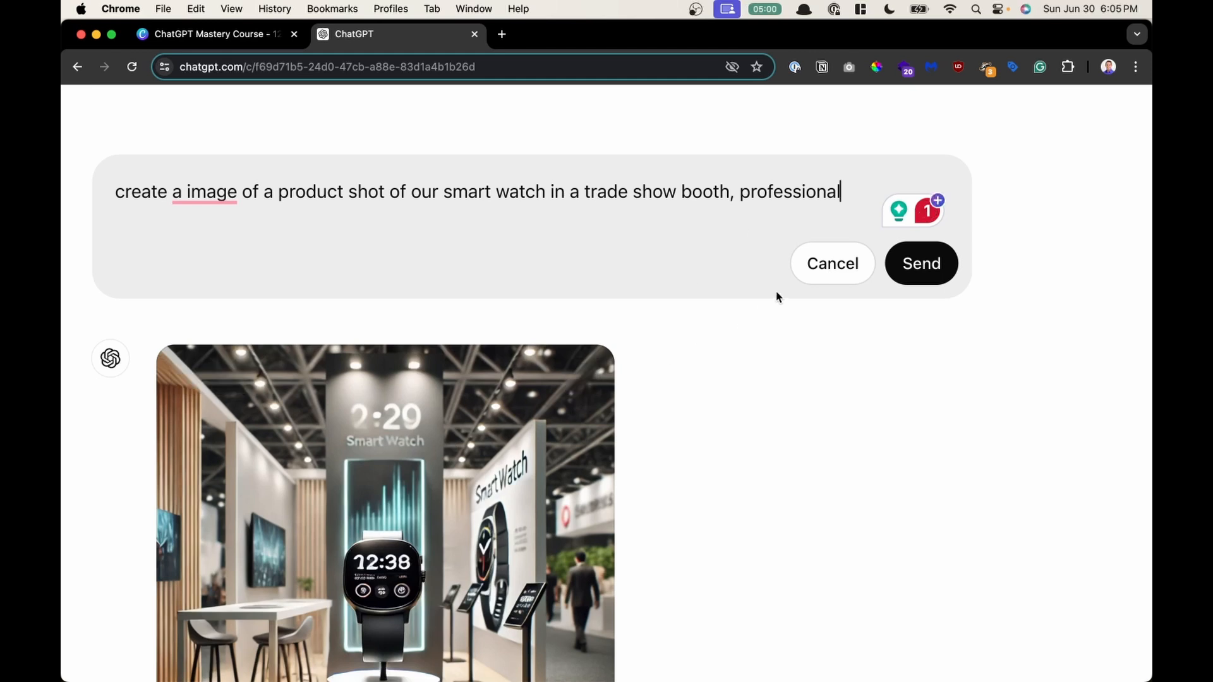
left_click(813, 272)
- Re-examine the smartwatch booth image beneath its prompt
scroll(379, 446, "down", 1)
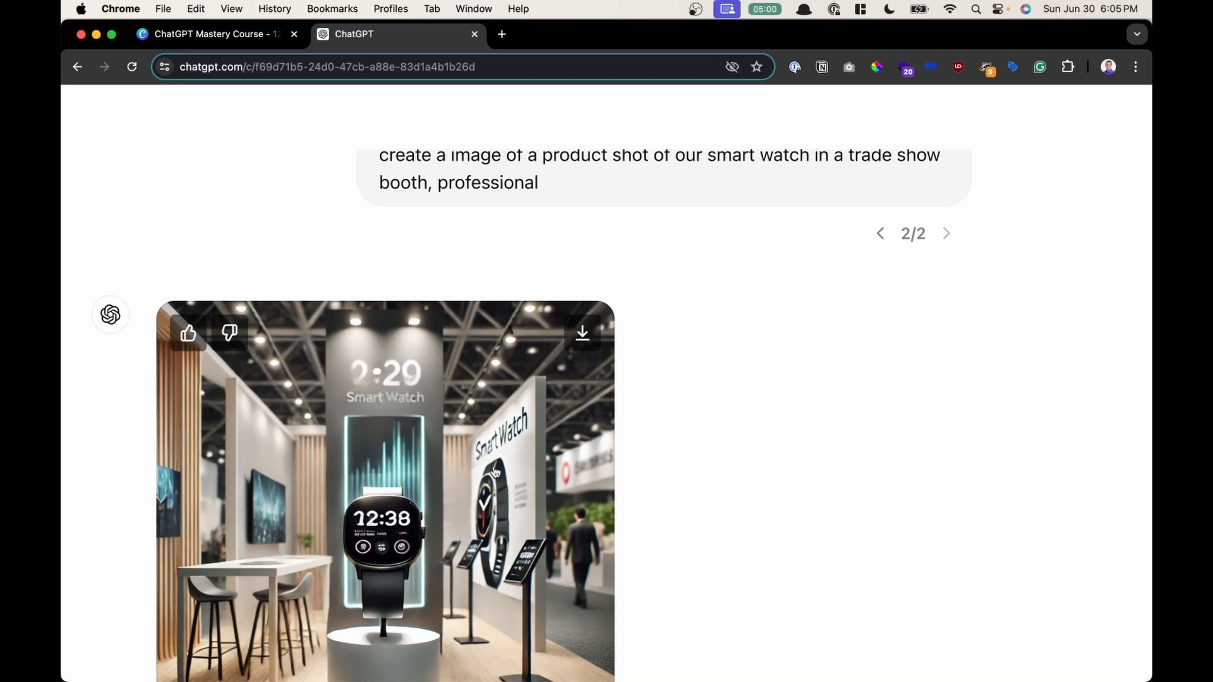
scroll(495, 472, "down", 2)
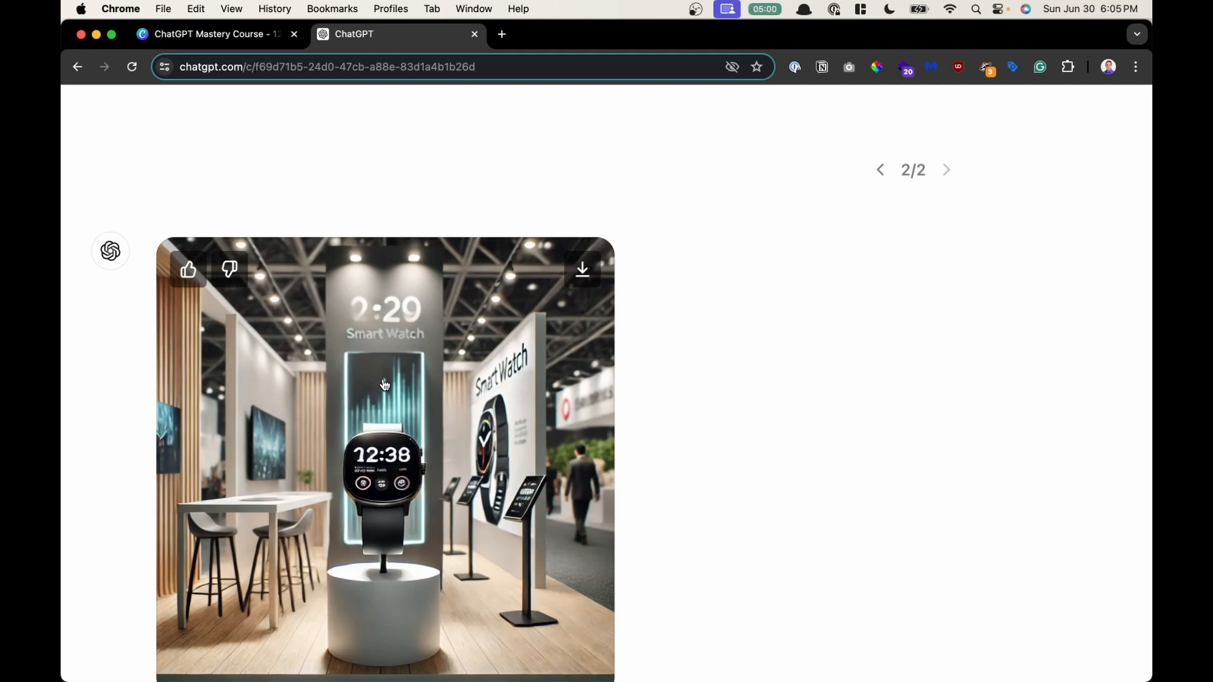
scroll(594, 231, "up", 2)
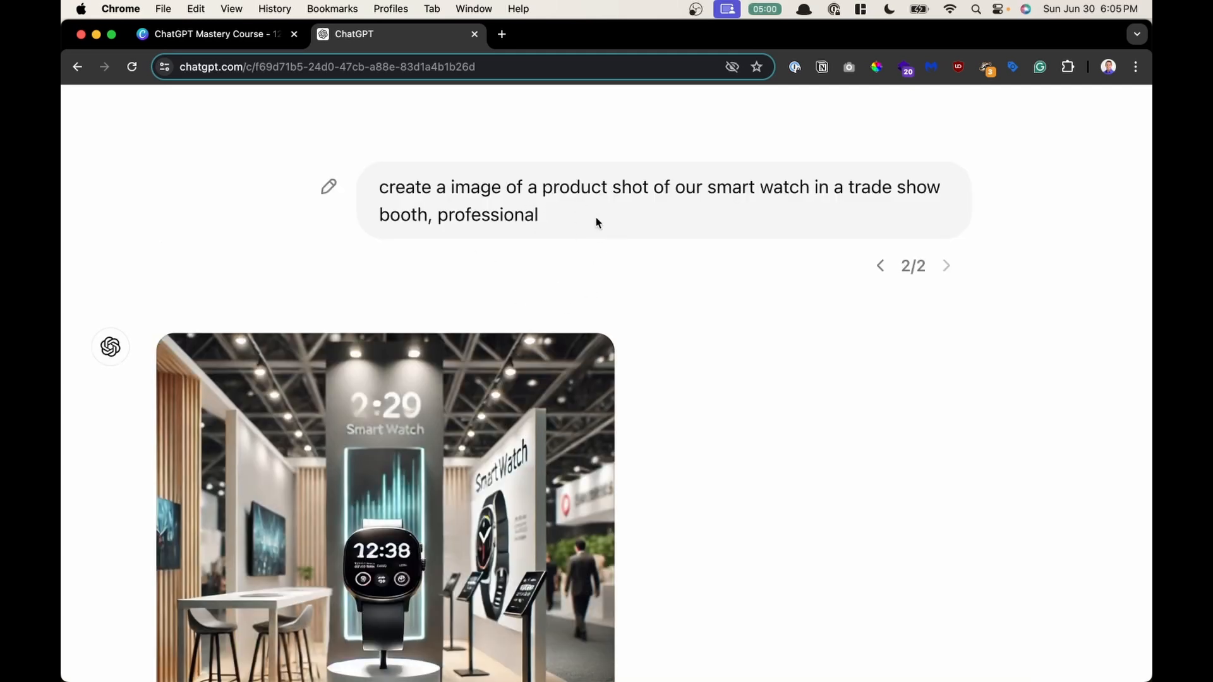
mouse_move(586, 379)
mouse_move(590, 228)
mouse_move(395, 552)
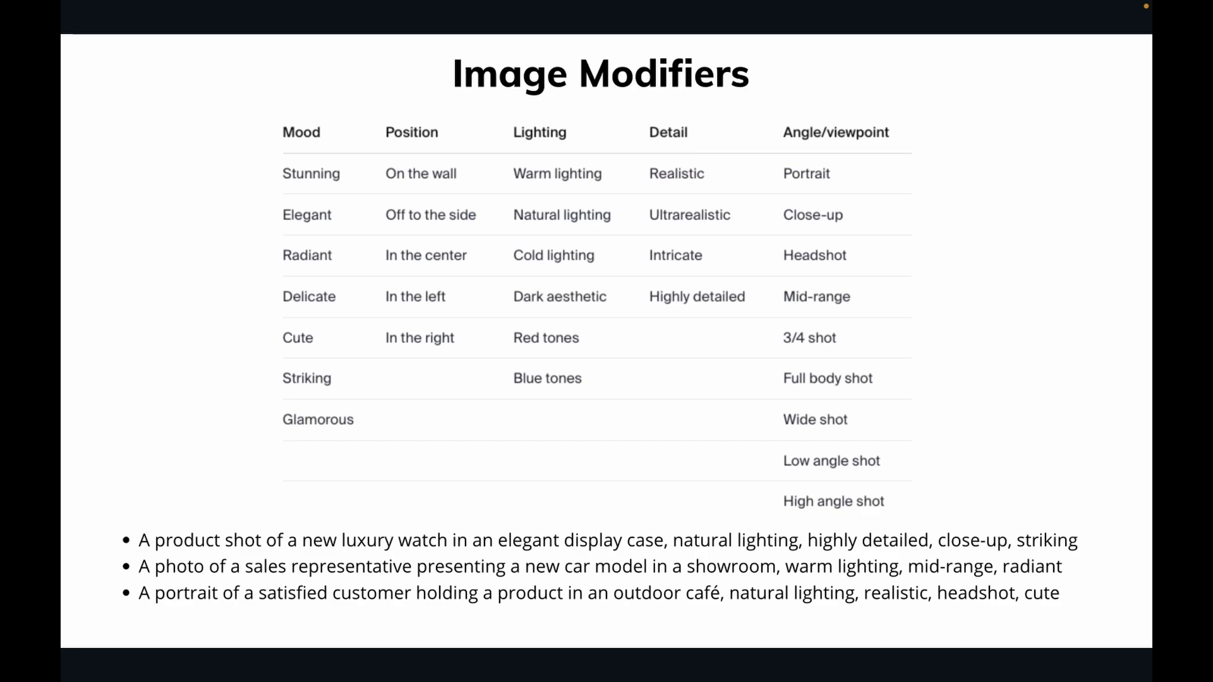
key("Left")
key("Left")
key("Left")
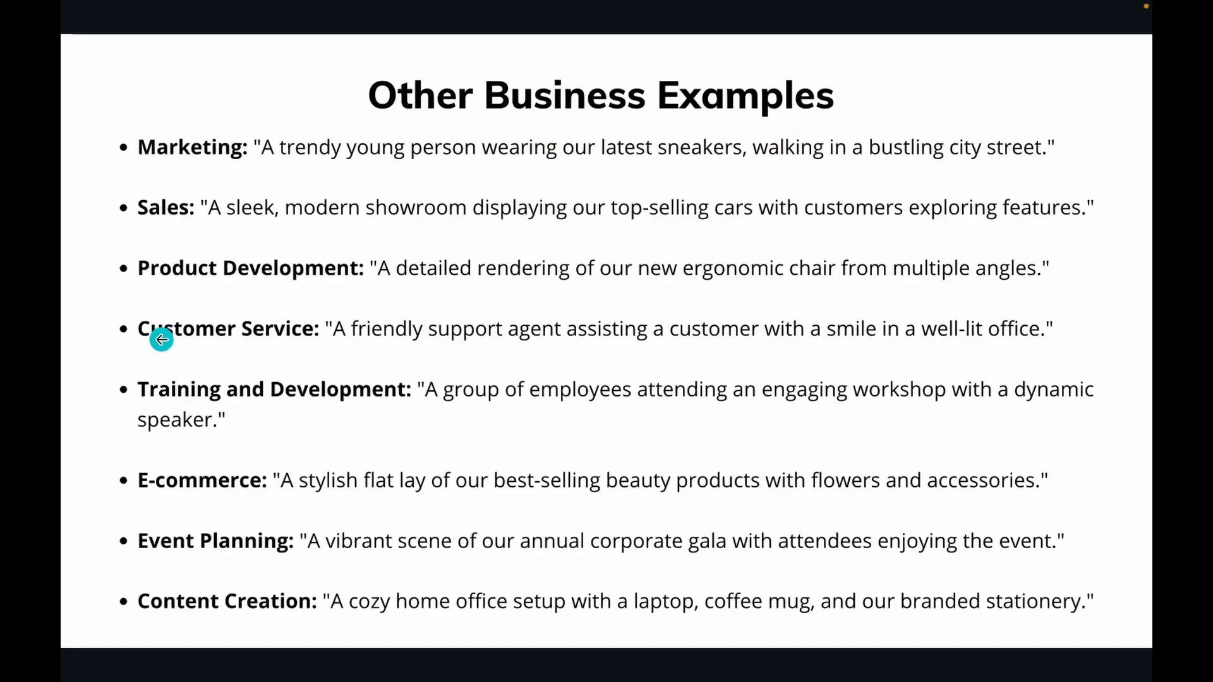
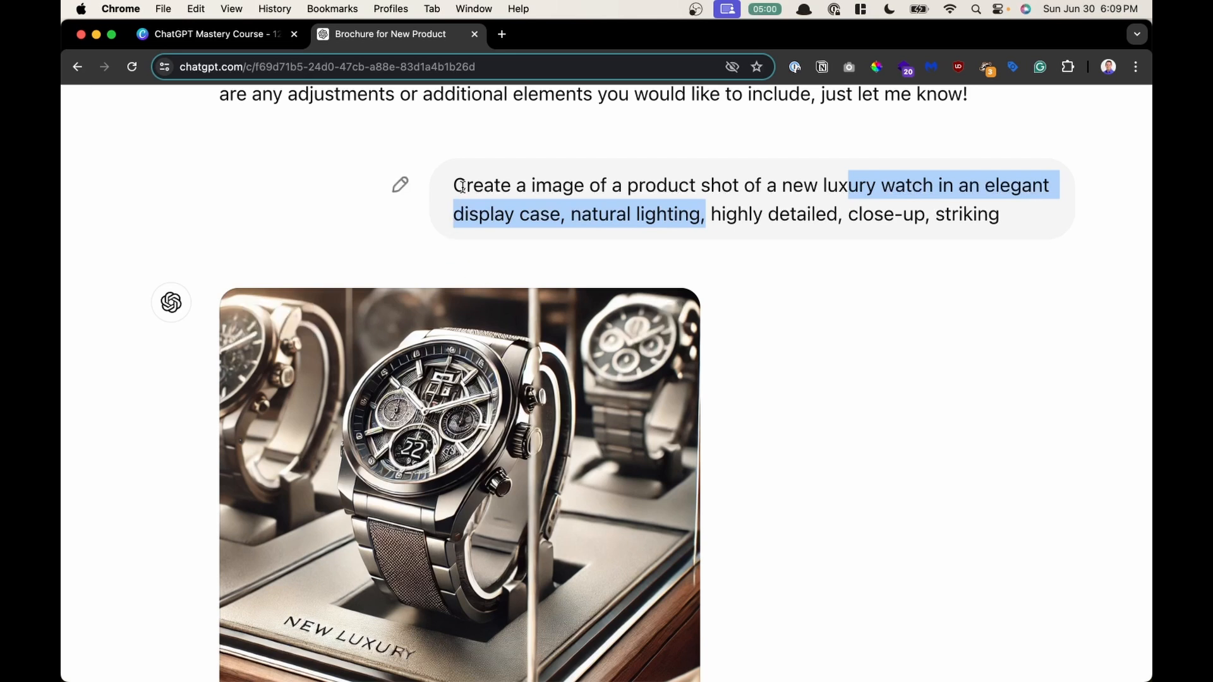
- Highlight the luxury watch display case prompt and review the generated watch product shot
left_click_drag(460, 184, 883, 236)
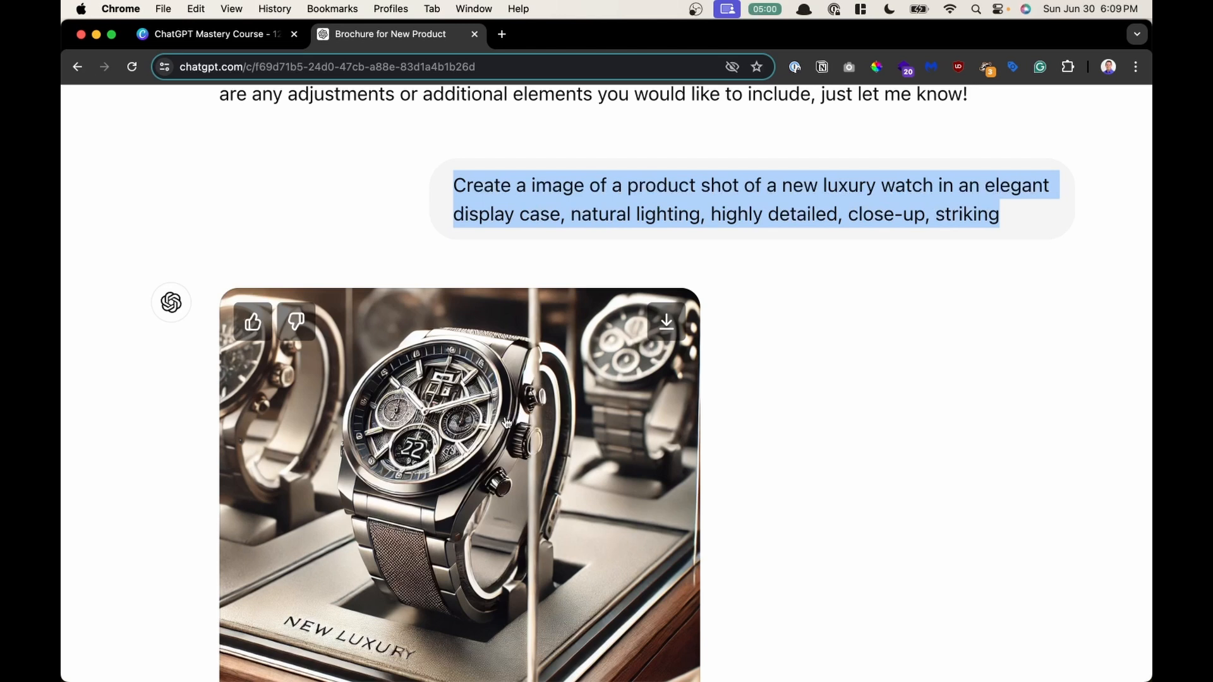
scroll(506, 423, "down", 1)
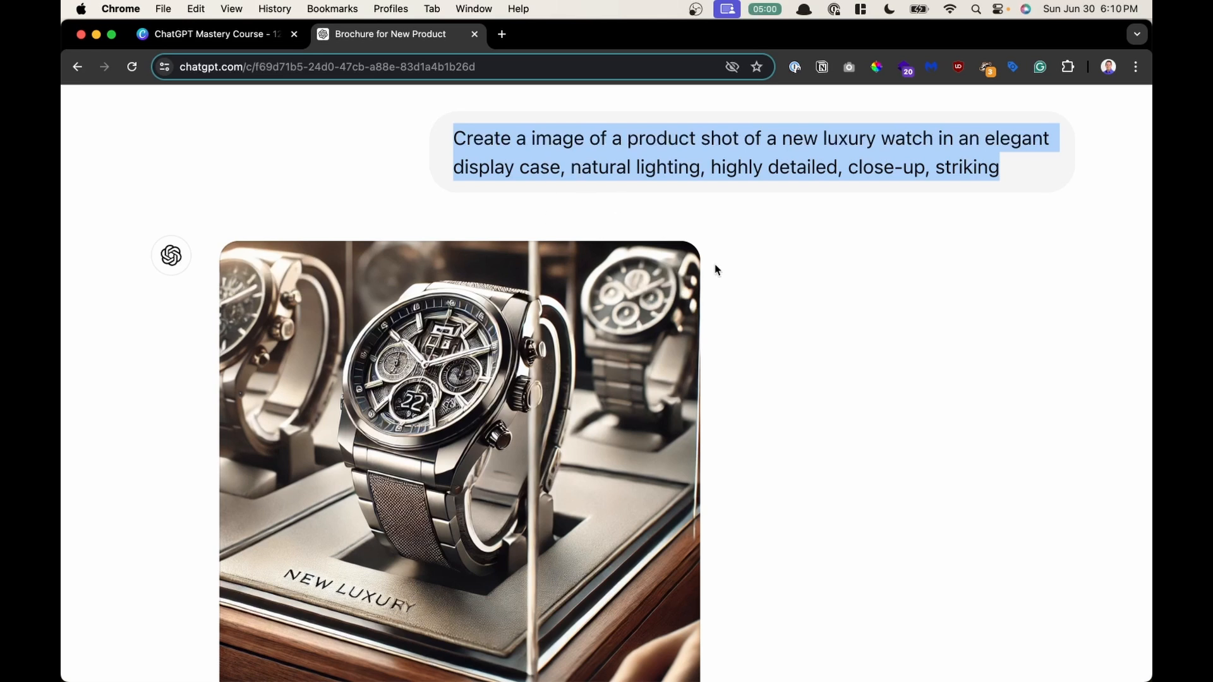
left_click(763, 284)
scroll(765, 287, "down", 2)
scroll(469, 351, "up", 1)
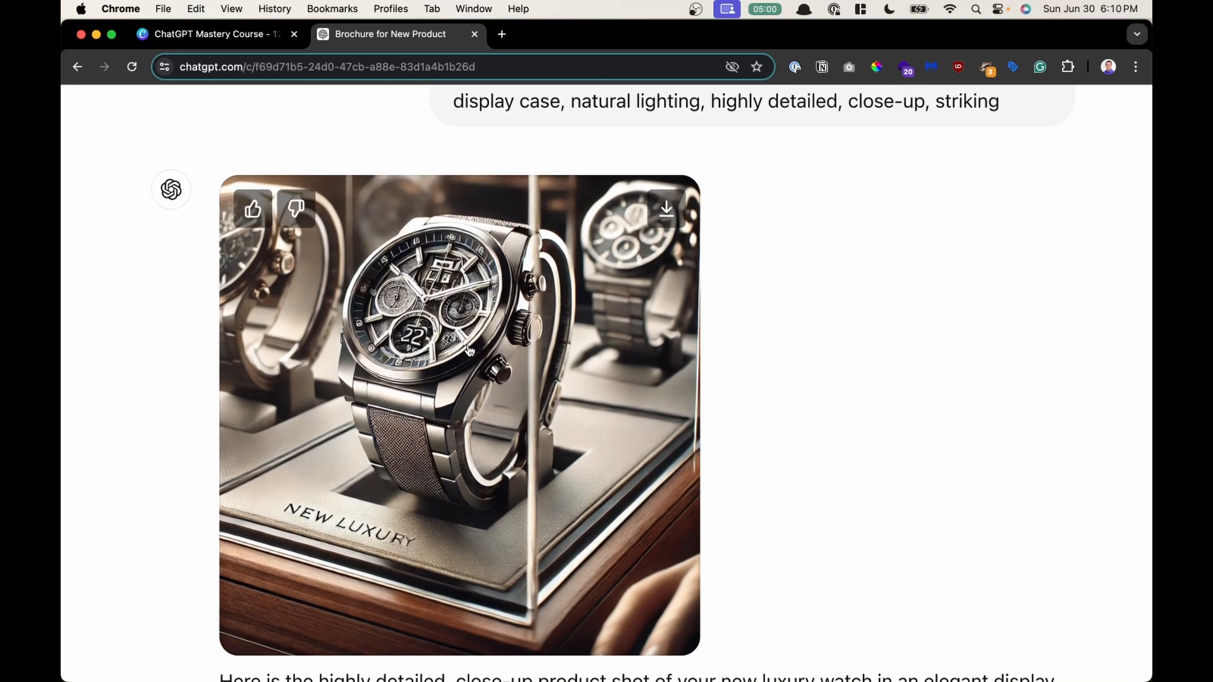
scroll(589, 450, "up", 2)
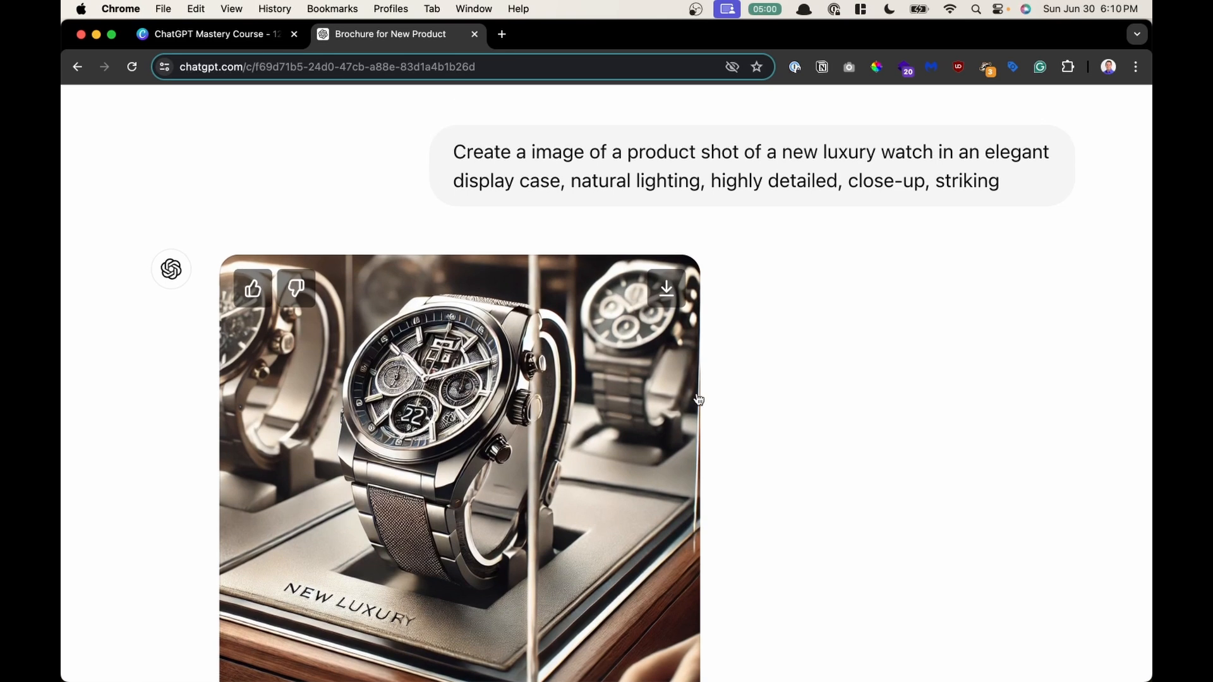
- Download the luxury watch product shot image
mouse_move(599, 380)
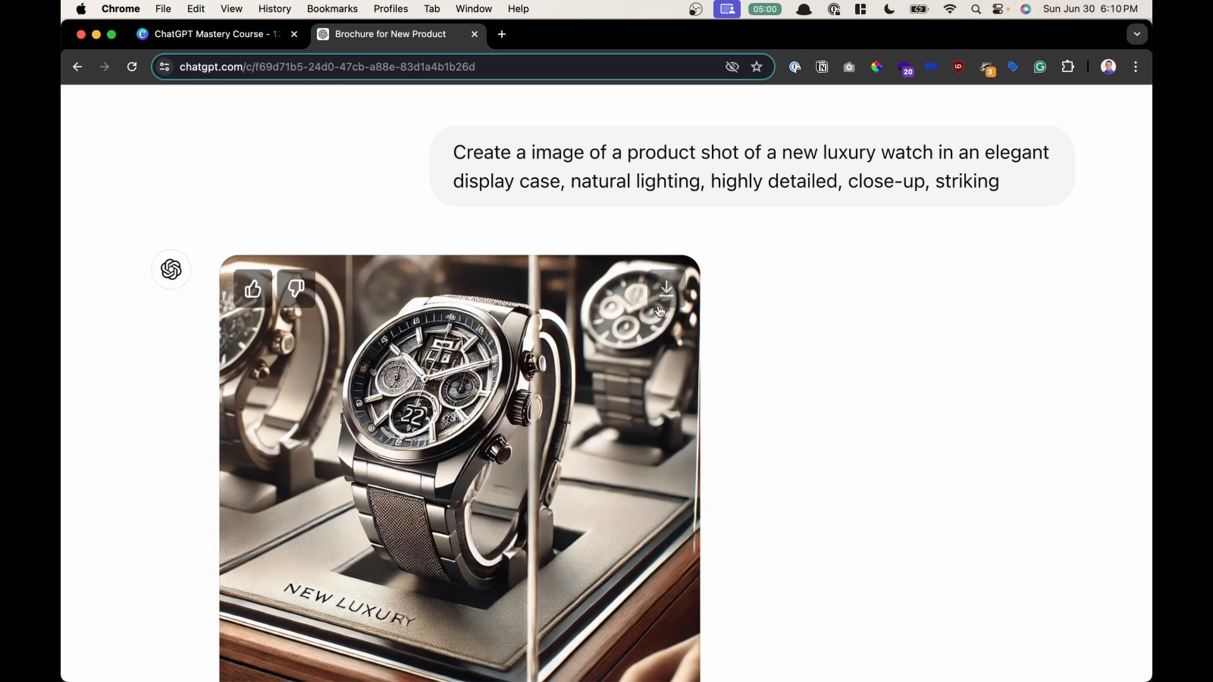
left_click(670, 294)
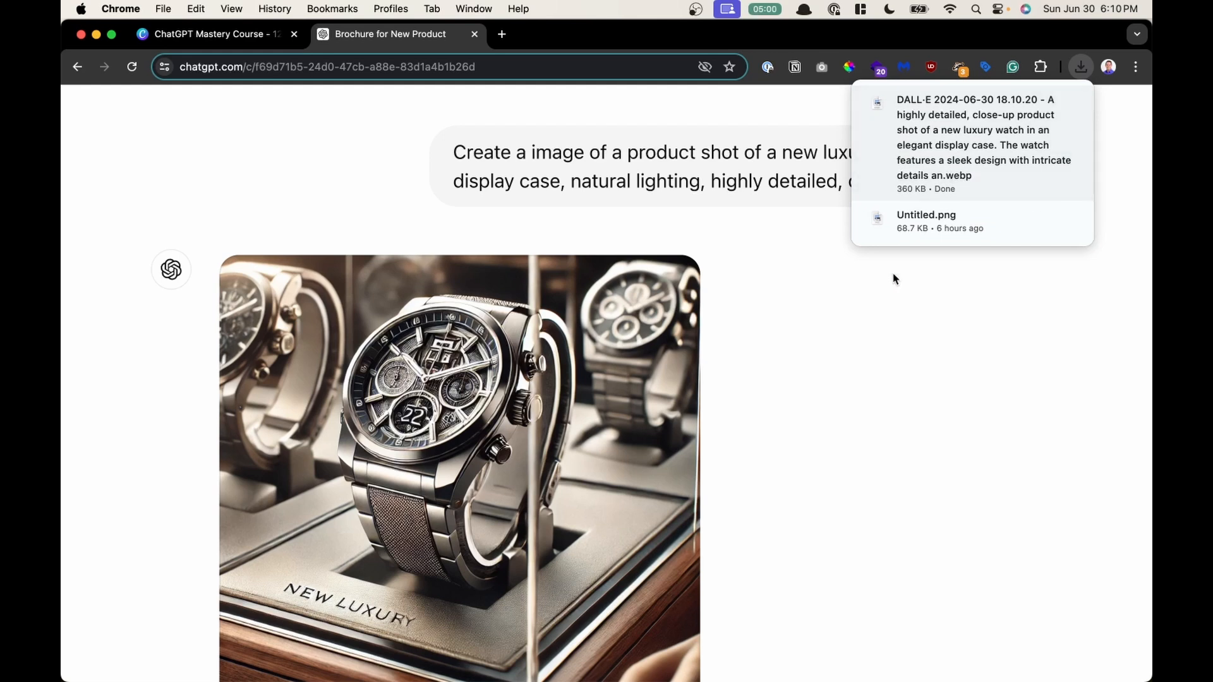
left_click(884, 306)
- Open the showroom sales representative prompt for editing and close it without changes
scroll(885, 305, "down", 1)
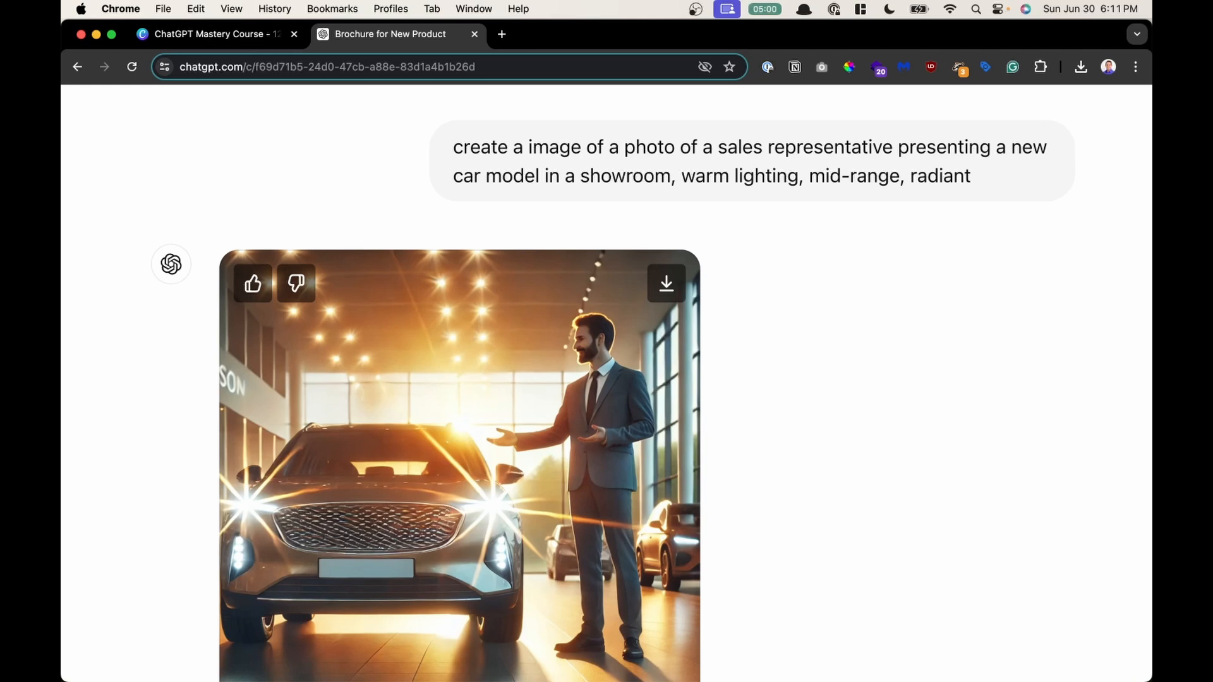
scroll(680, 465, "down", 2)
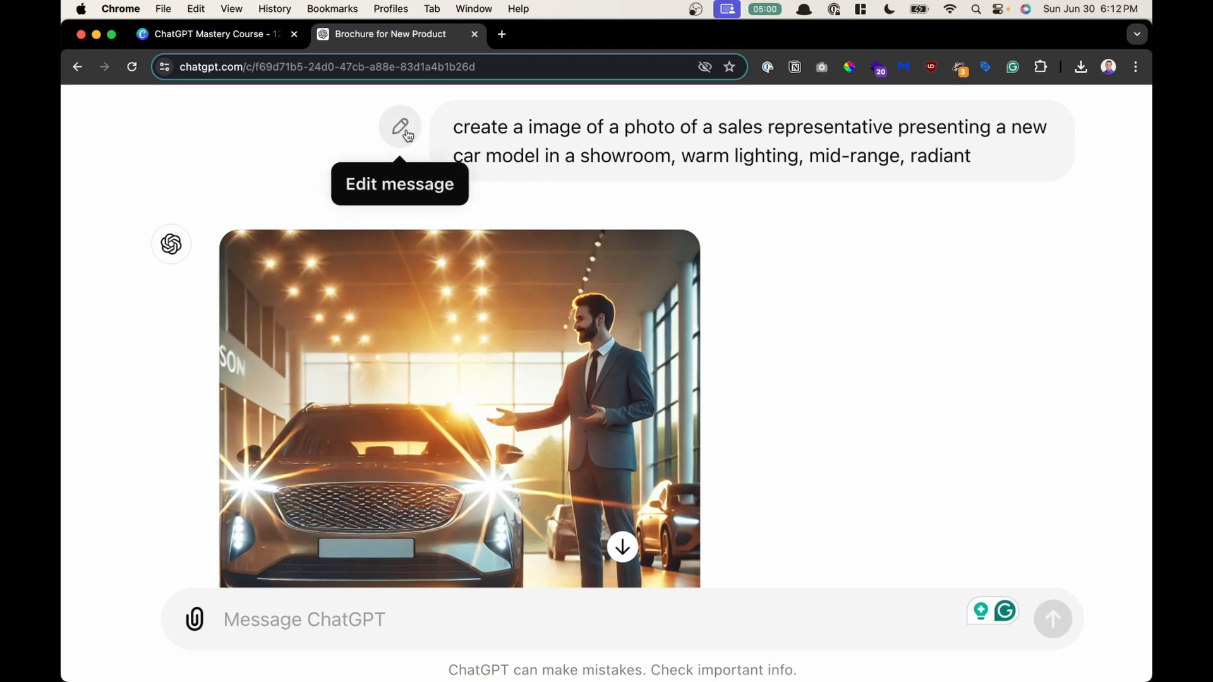
left_click(402, 130)
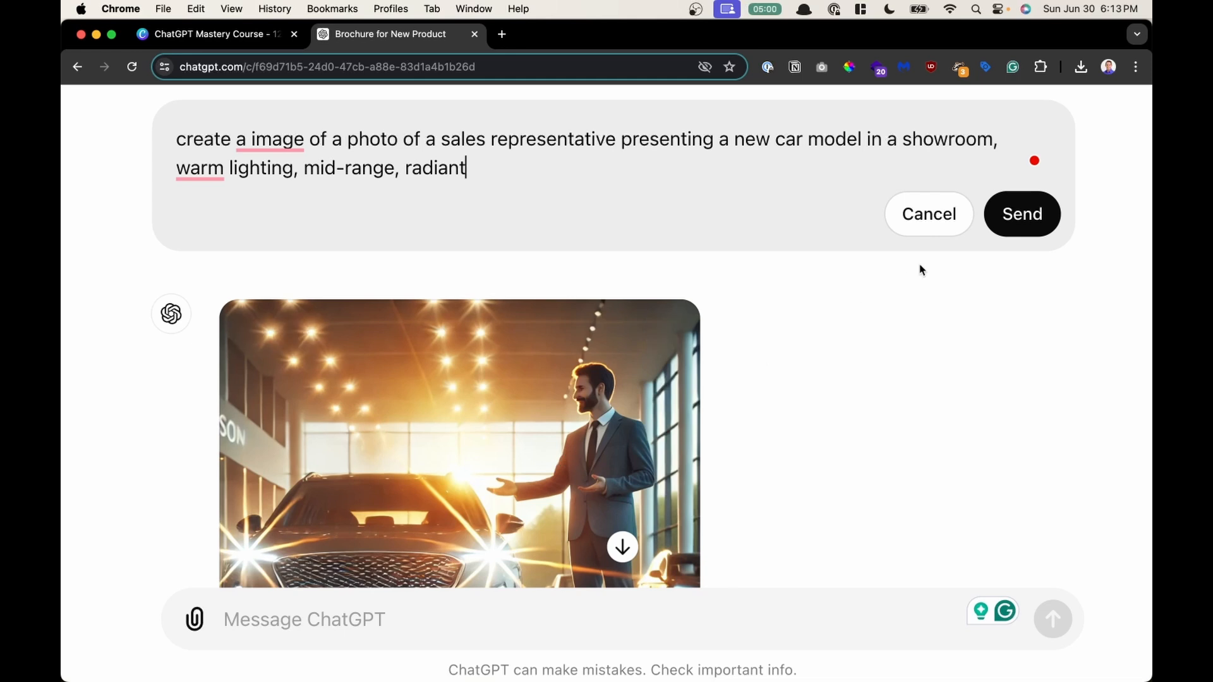
left_click(922, 232)
- Review the follow-up prompt changing the man to a woman and compare both showroom images
scroll(721, 303, "down", 2)
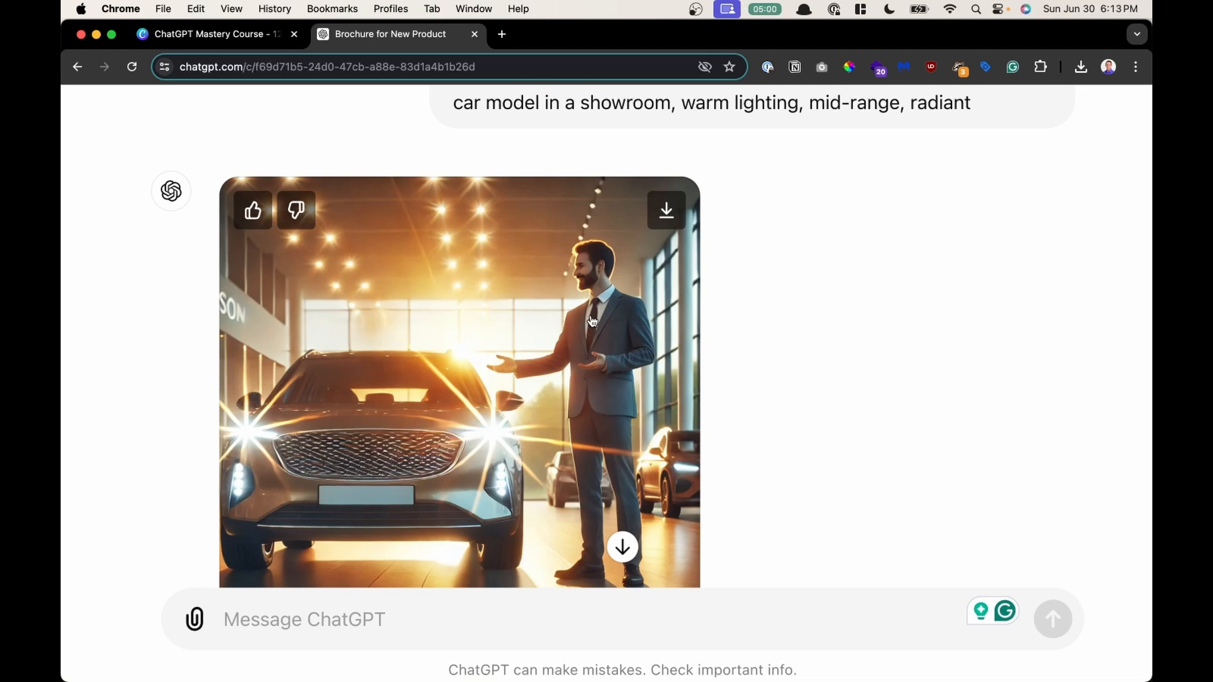
scroll(592, 321, "down", 6)
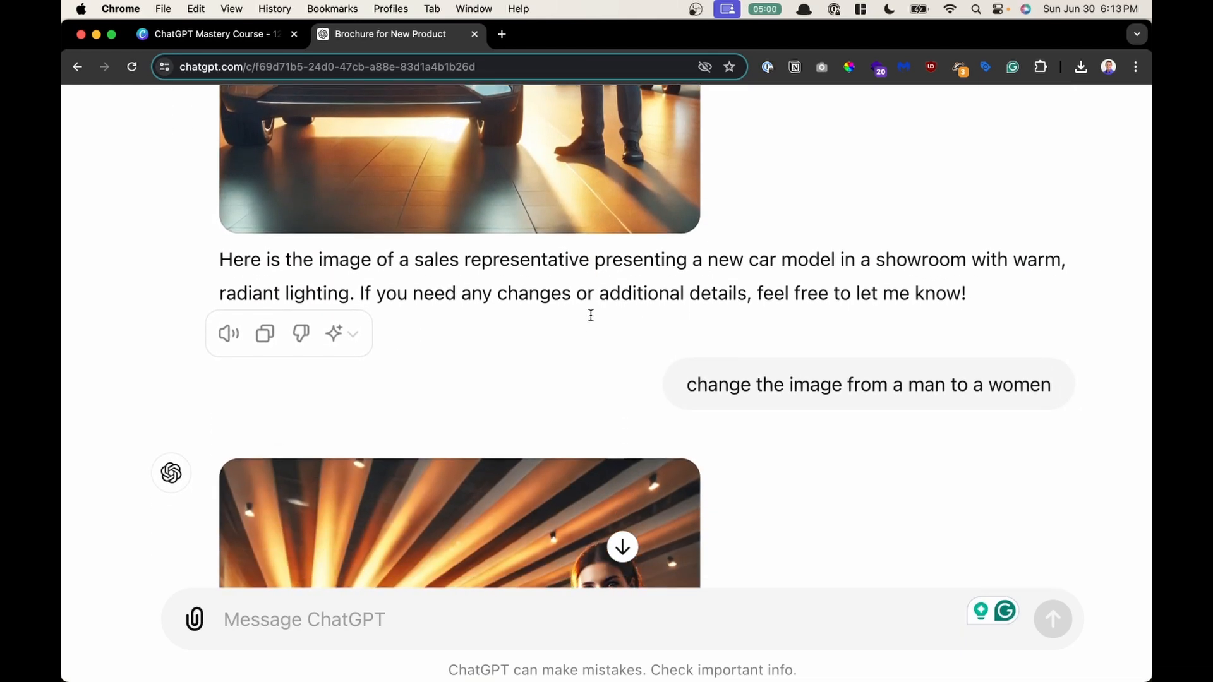
left_click_drag(718, 372, 1005, 377)
scroll(1006, 377, "down", 2)
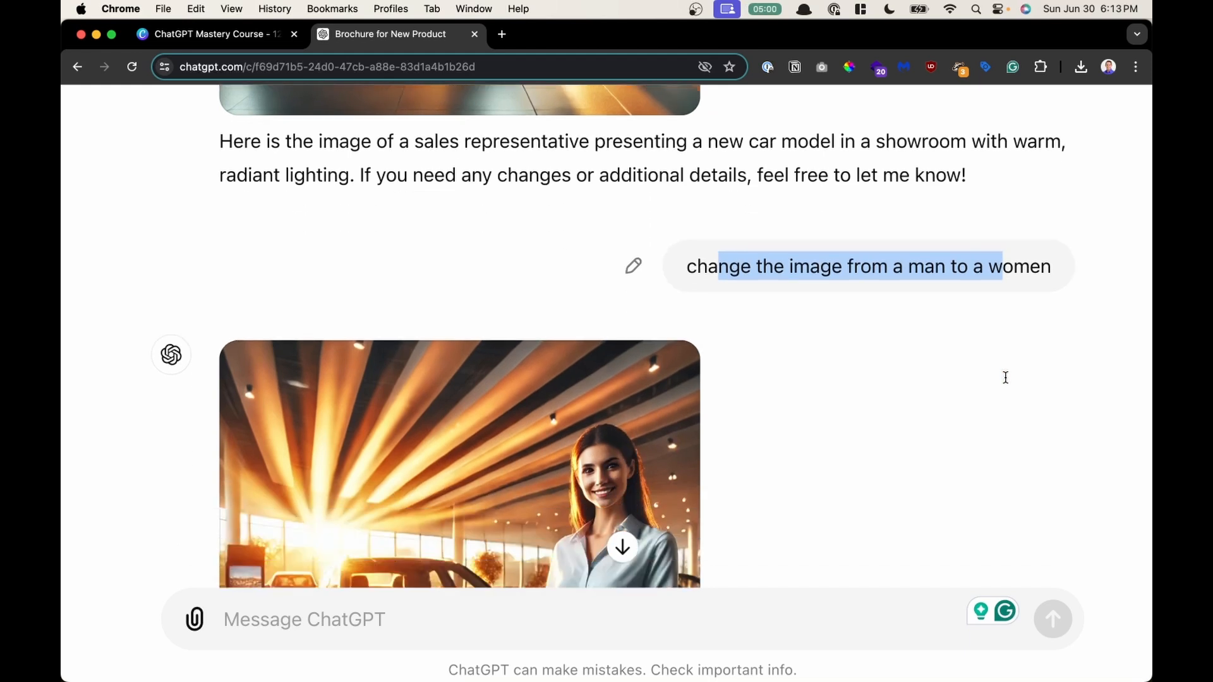
scroll(1005, 377, "down", 3)
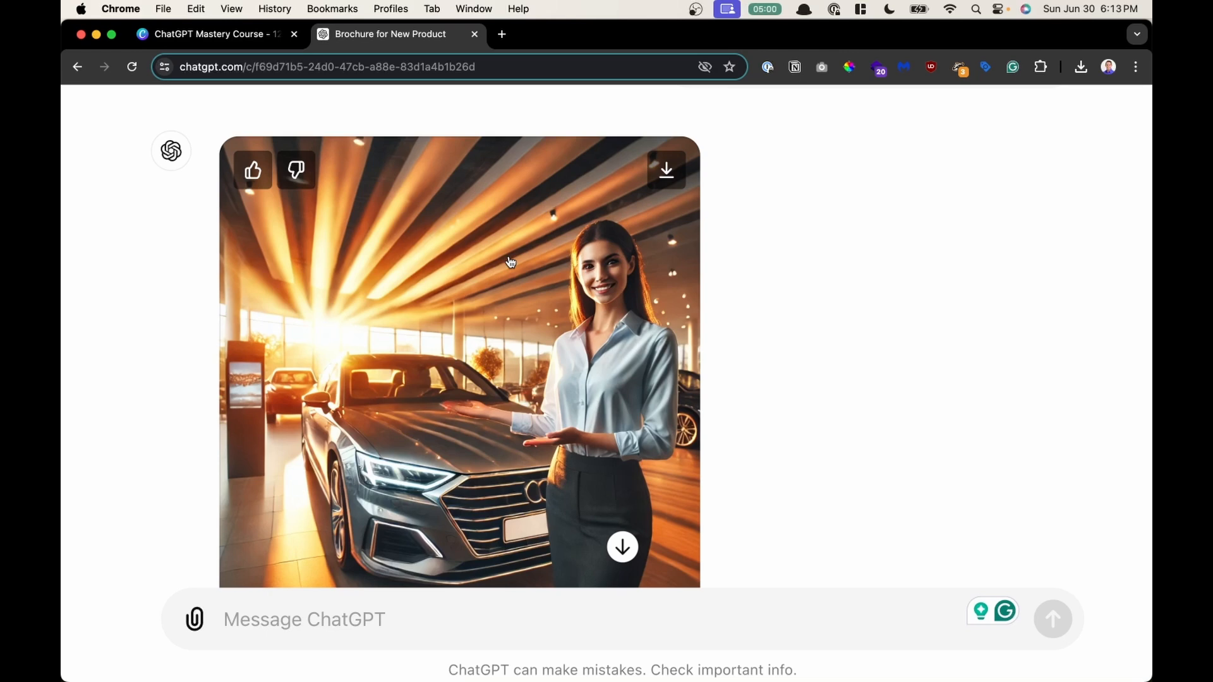
scroll(510, 261, "up", 10)
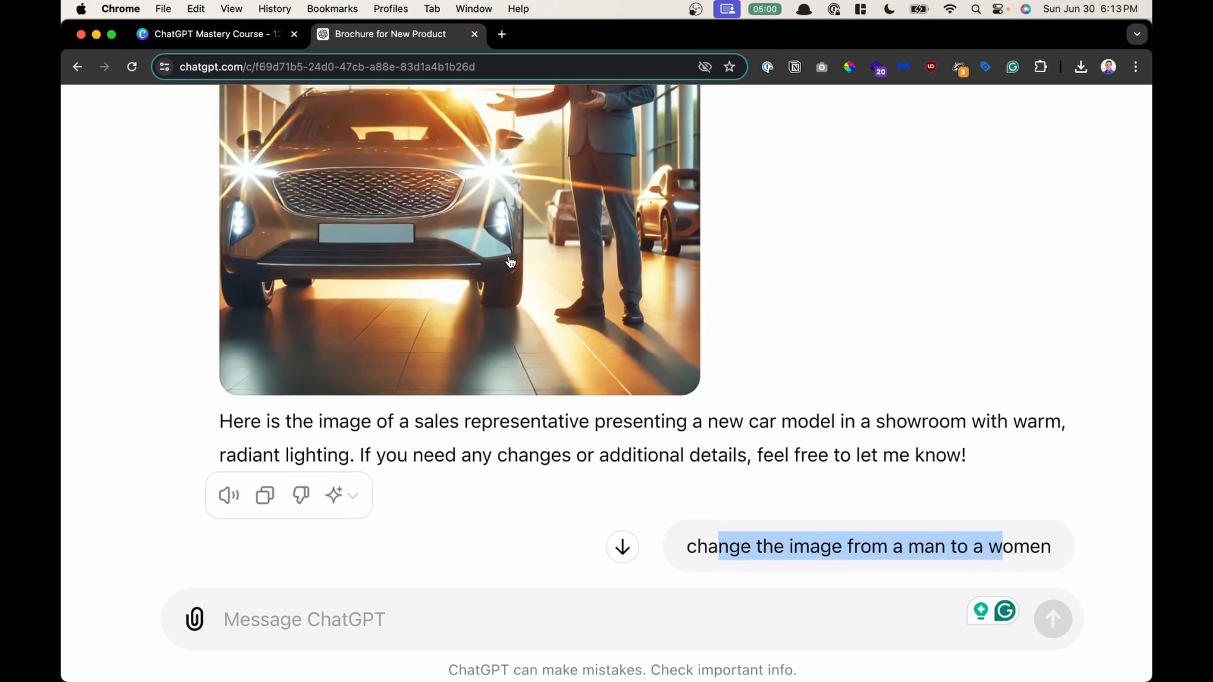
scroll(511, 261, "down", 10)
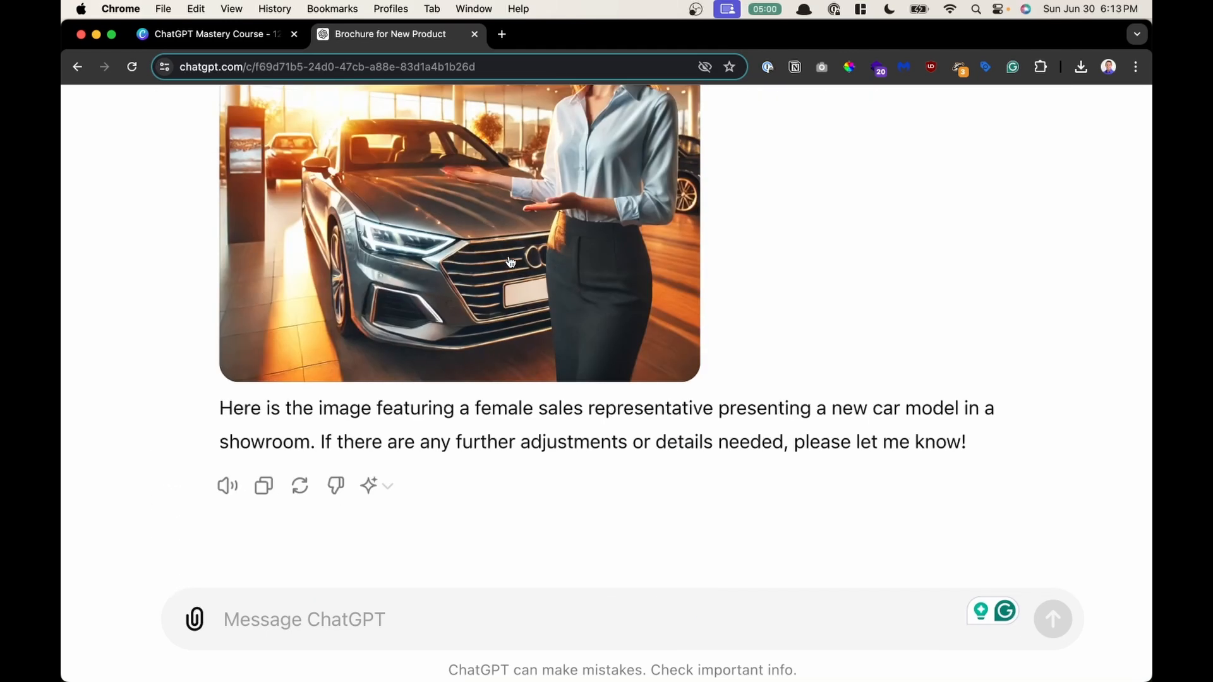
scroll(510, 261, "up", 4)
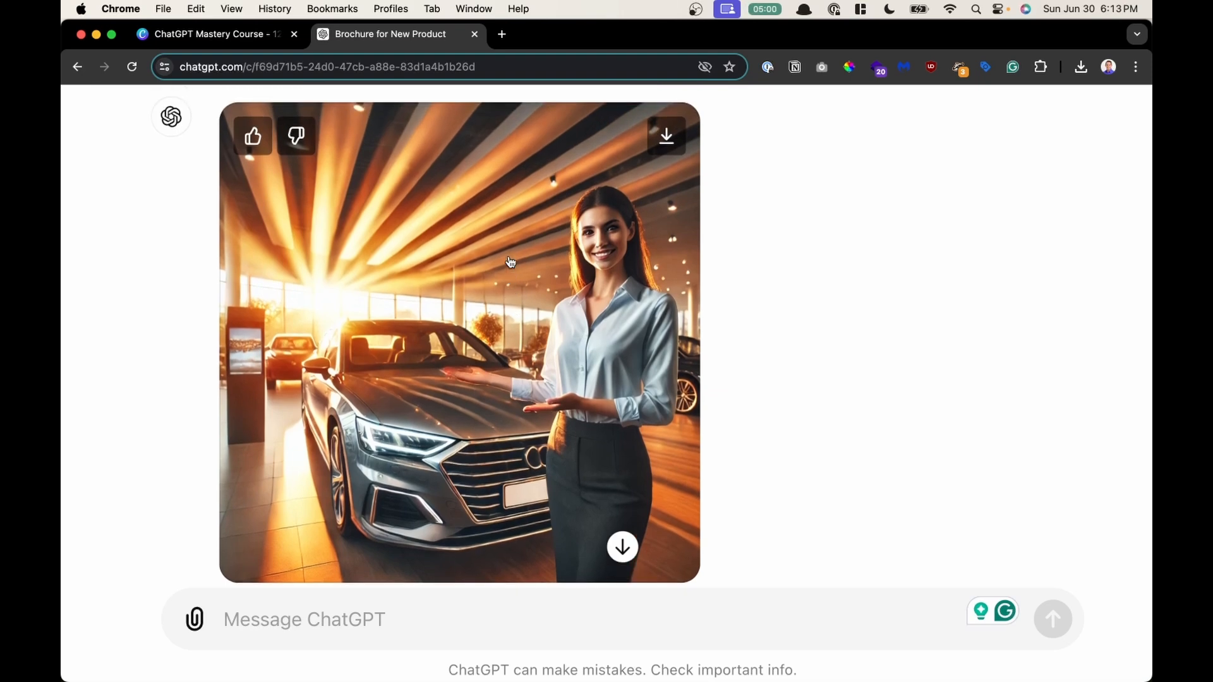
scroll(511, 261, "up", 5)
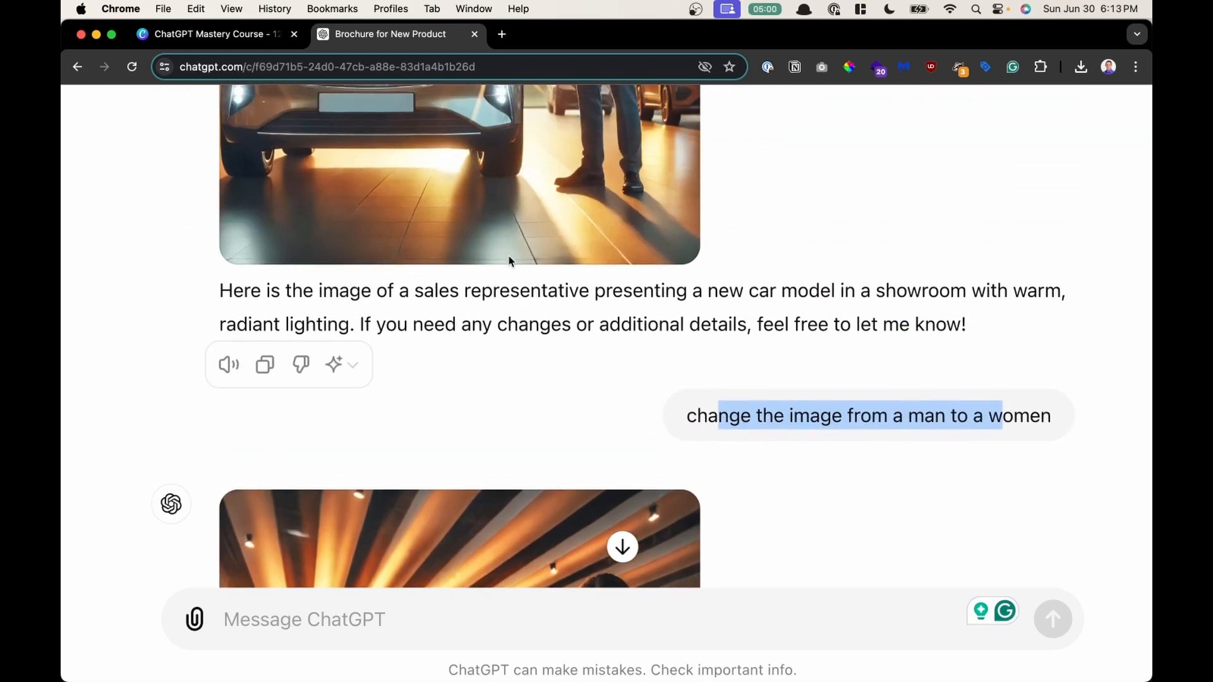
scroll(511, 261, "down", 5)
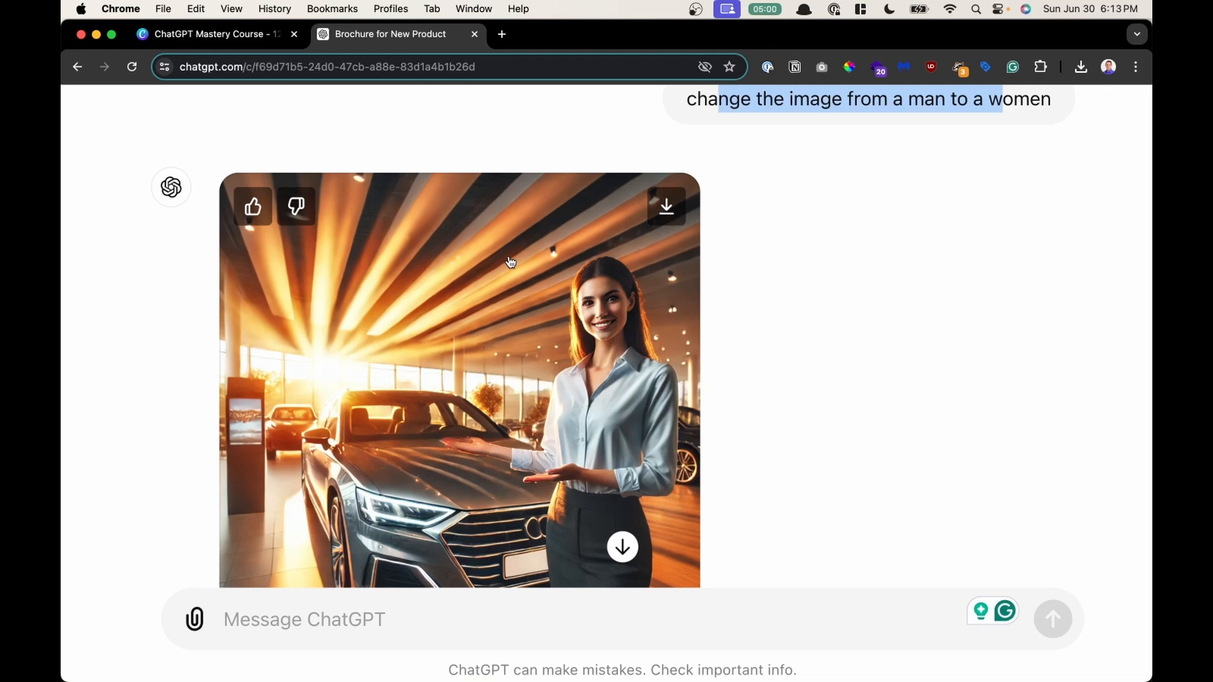
scroll(510, 261, "up", 1)
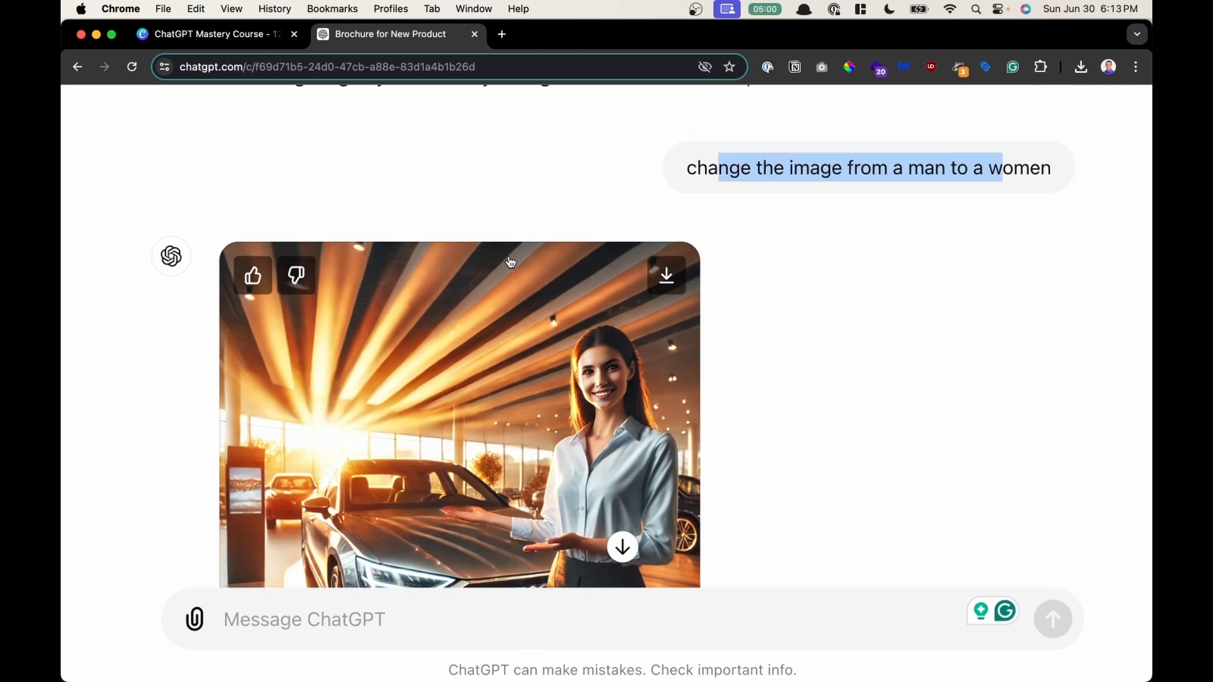
scroll(510, 261, "up", 3)
scroll(510, 261, "down", 5)
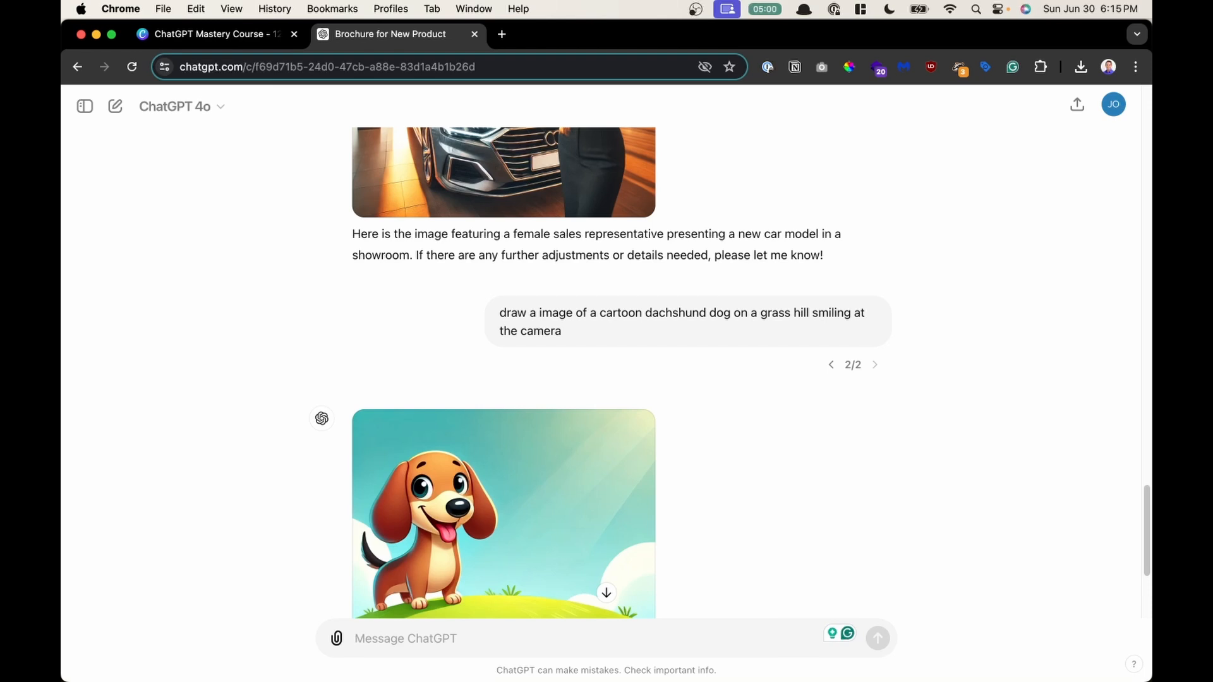
- Scroll to and review the cartoon dachshund prompt and its generated image
scroll(884, 455, "down", 1)
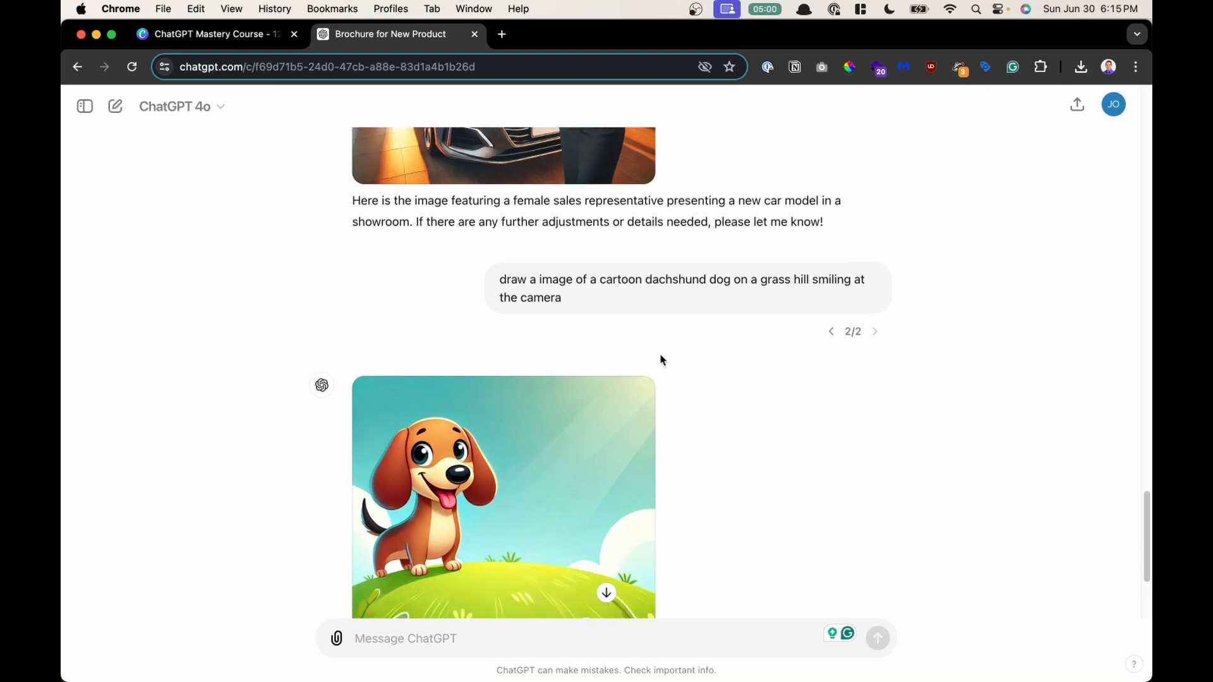
scroll(557, 282, "up", 5)
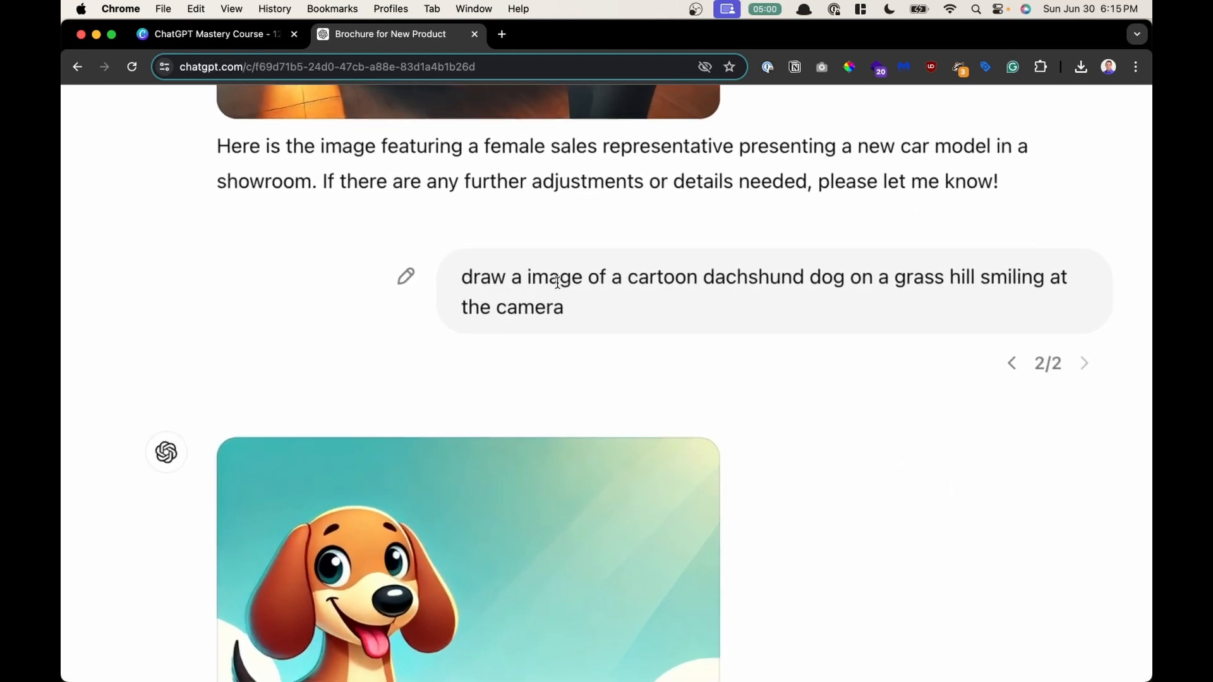
scroll(557, 282, "down", 4)
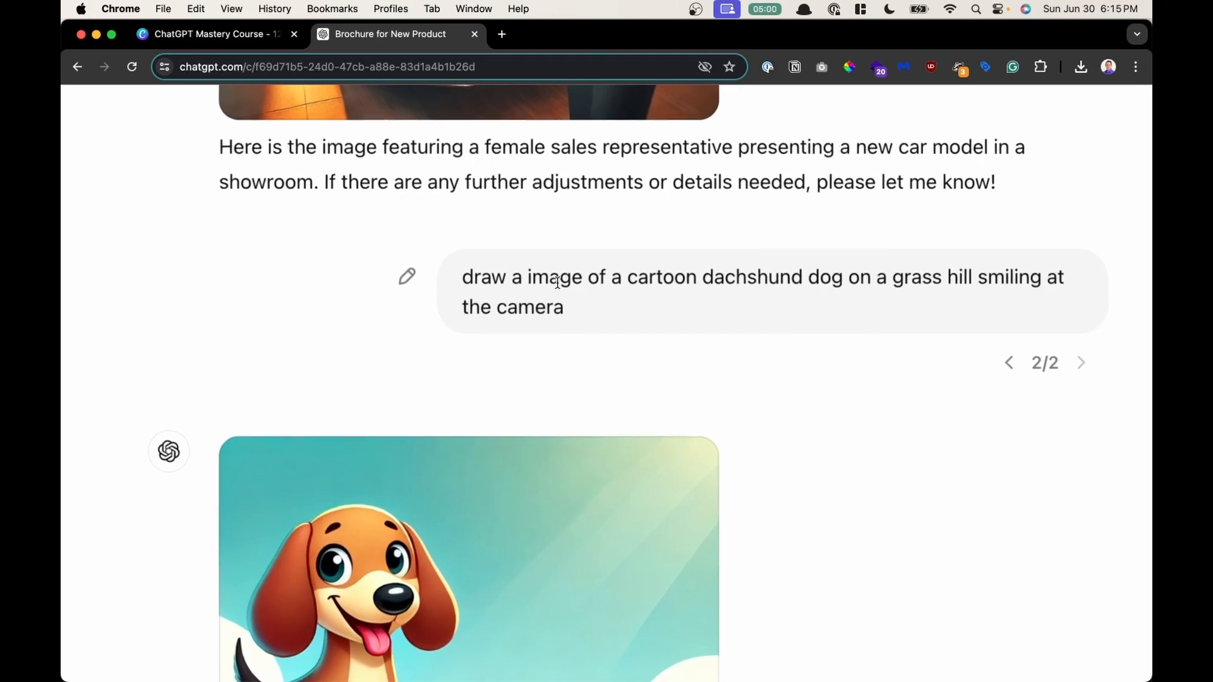
scroll(557, 283, "down", 3)
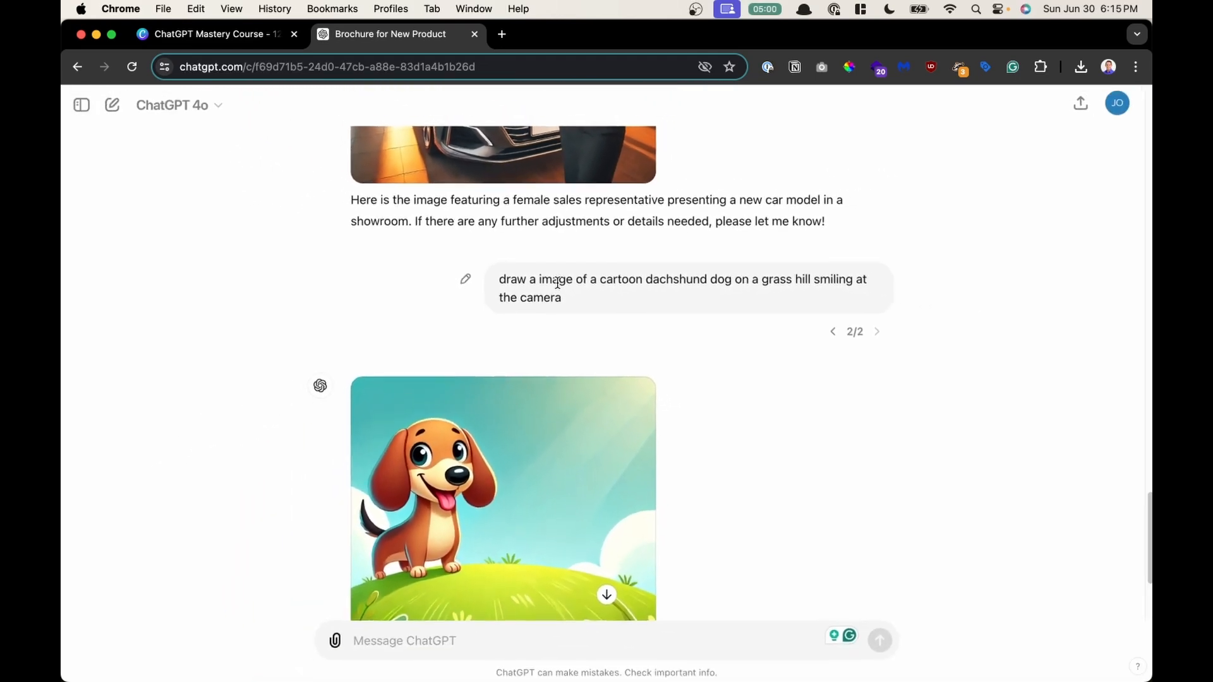
scroll(557, 283, "down", 3)
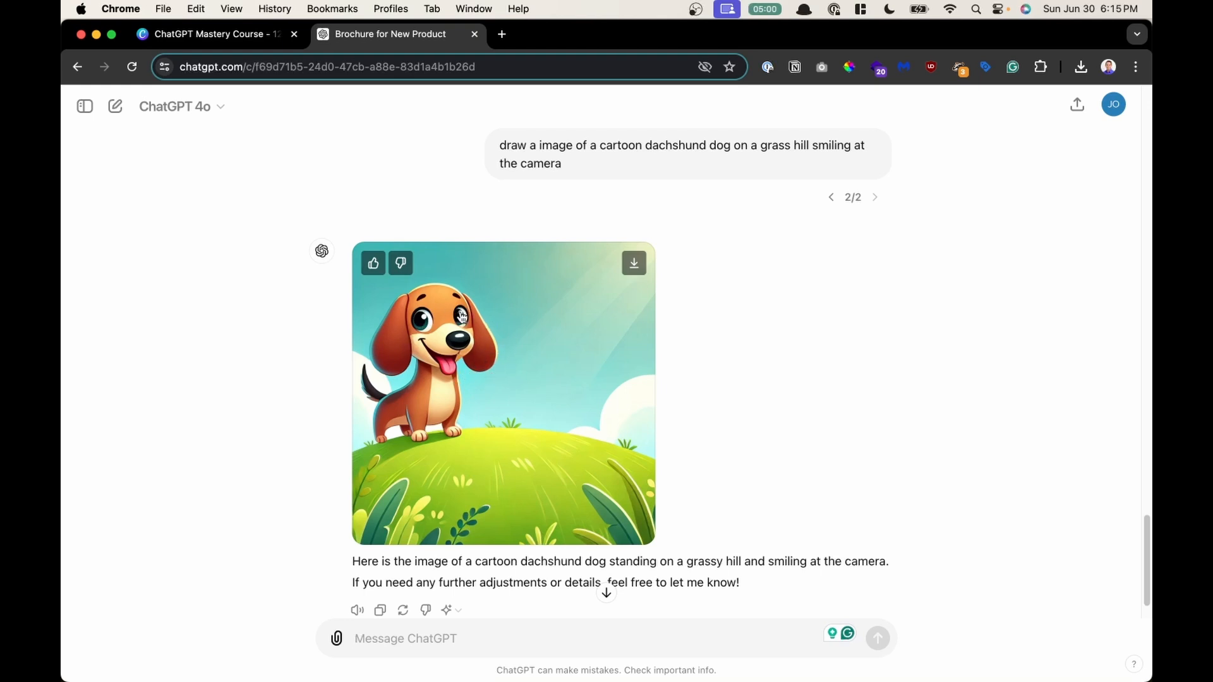
- Open the dachshund image in the editor, select its head, and request 'add ray-ban sunglasses' for the selection
left_click(511, 351)
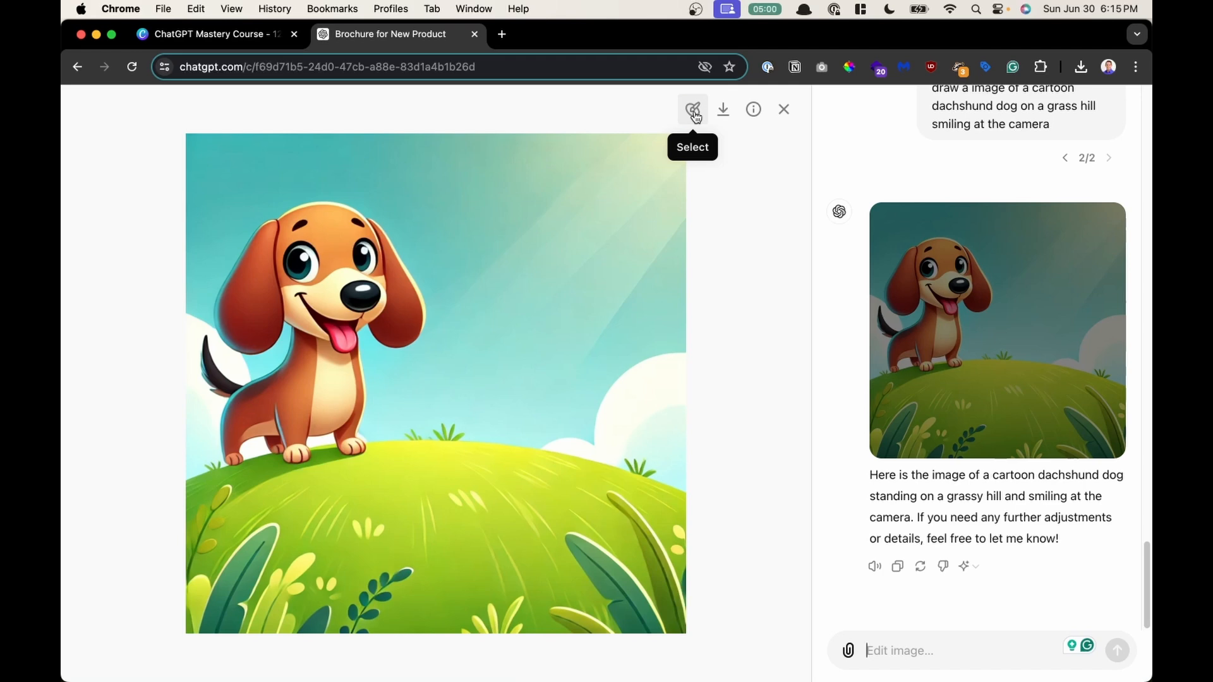
scroll(696, 117, "up", 5)
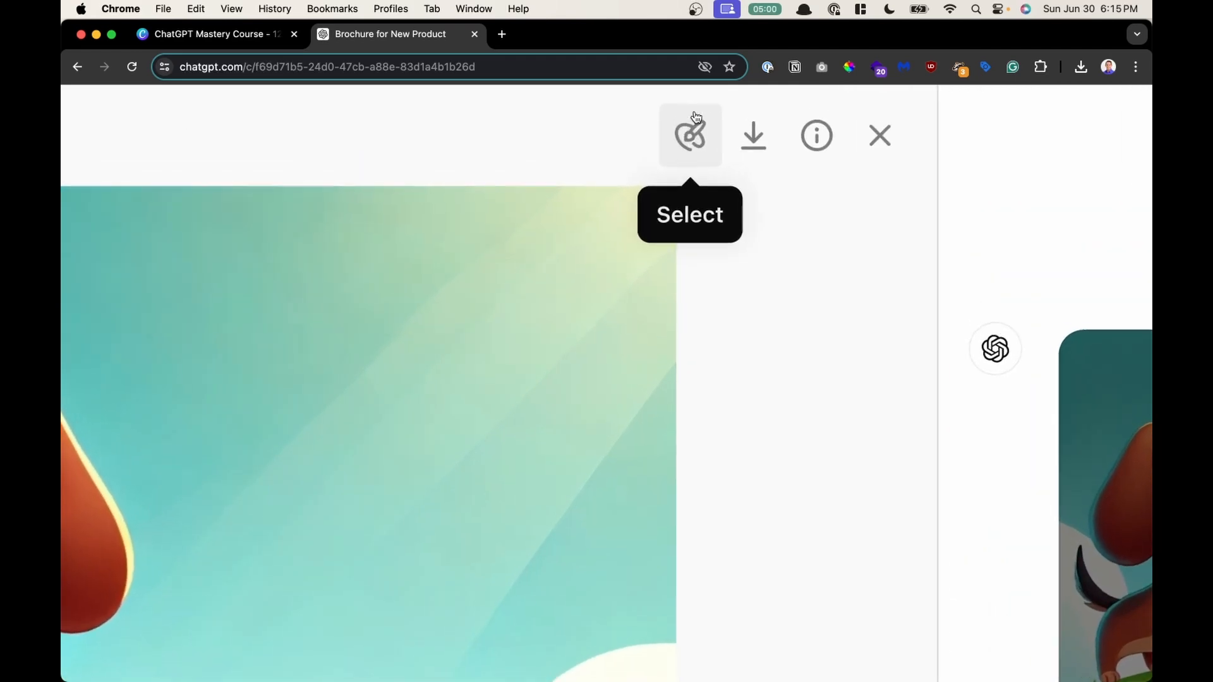
scroll(695, 117, "down", 5)
left_click(694, 113)
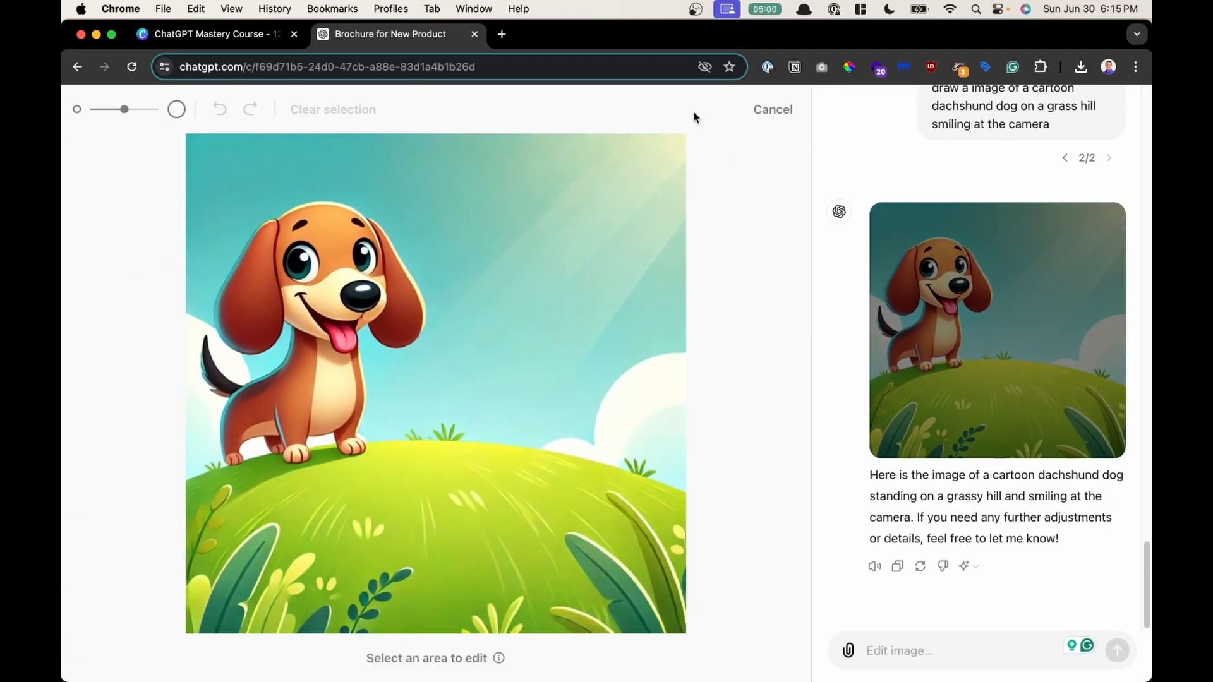
mouse_move(382, 247)
left_mouse_down()
mouse_move(393, 249)
mouse_move(284, 203)
mouse_move(242, 257)
mouse_move(269, 288)
mouse_move(354, 297)
mouse_move(404, 278)
mouse_move(427, 314)
mouse_move(401, 246)
mouse_move(360, 208)
mouse_move(257, 221)
mouse_move(227, 285)
mouse_move(231, 331)
mouse_move(435, 313)
left_mouse_up()
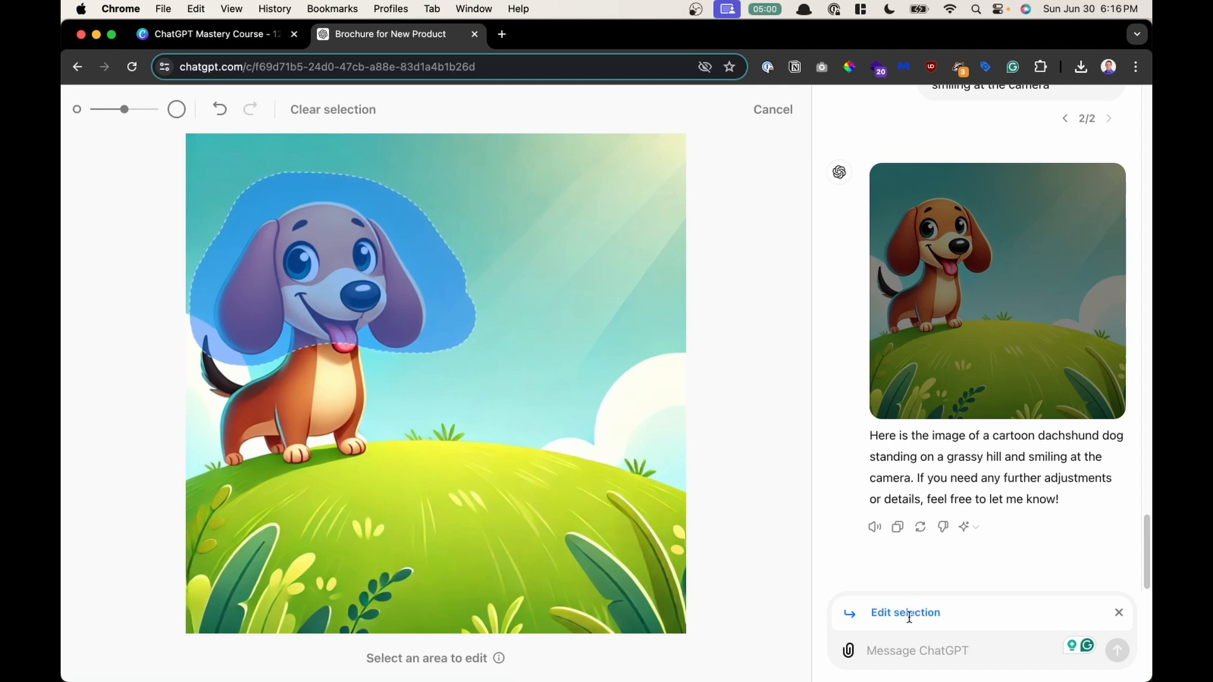
left_click(890, 649)
type("add ray-ban sunglasses")
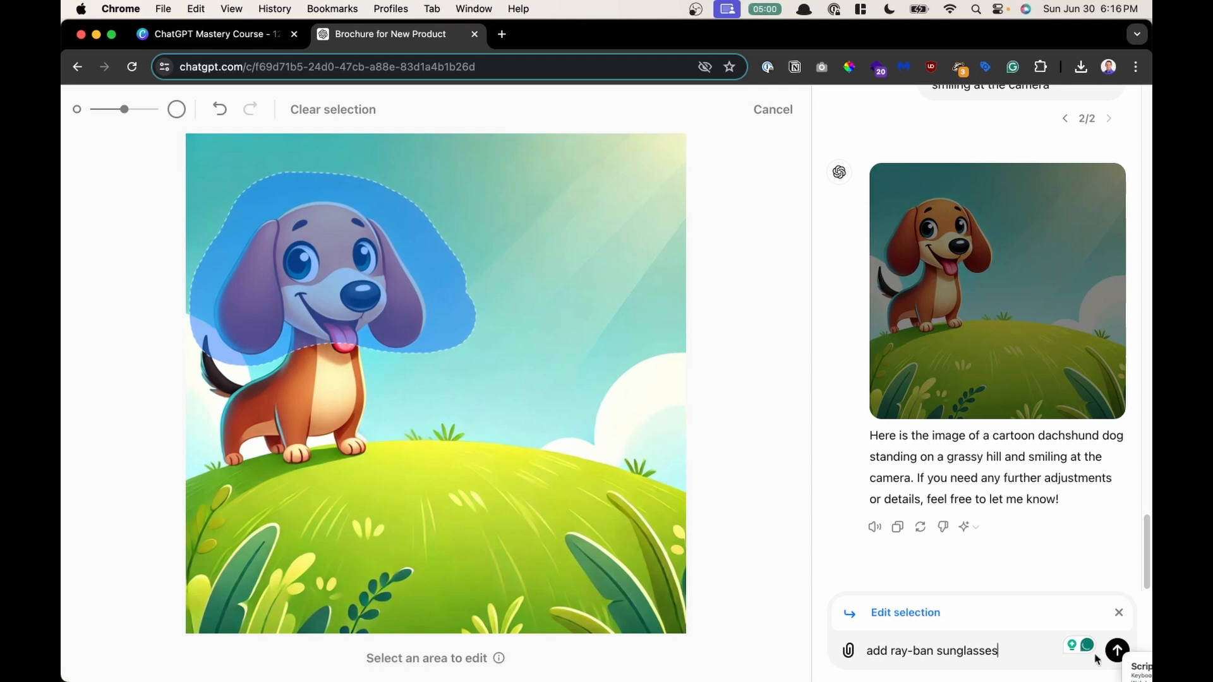
left_click(1117, 651)
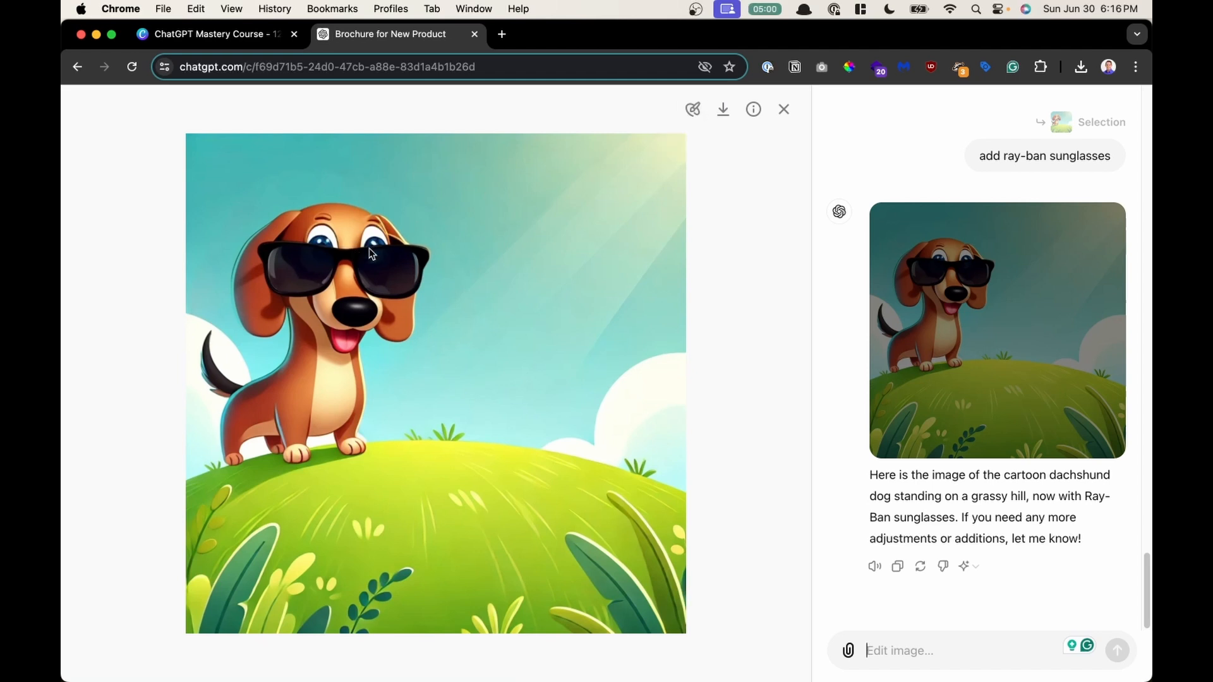
- Download the edited dachshund image with sunglasses
left_click(931, 649)
left_click(722, 114)
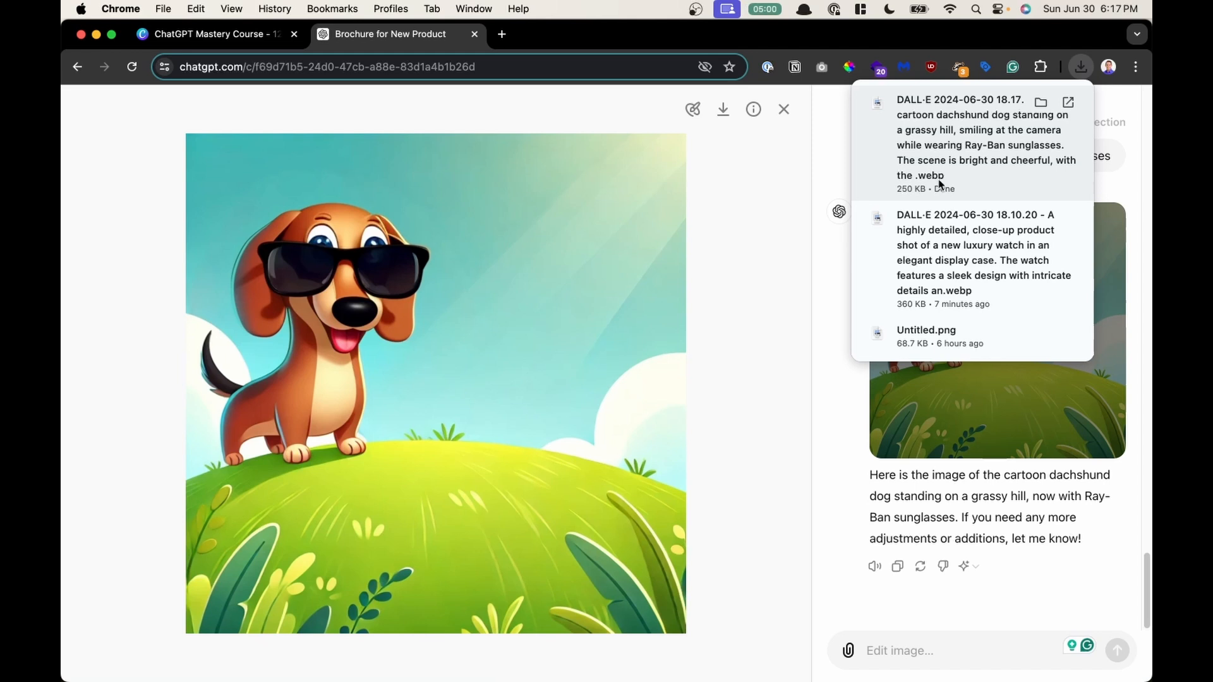
left_click(767, 166)
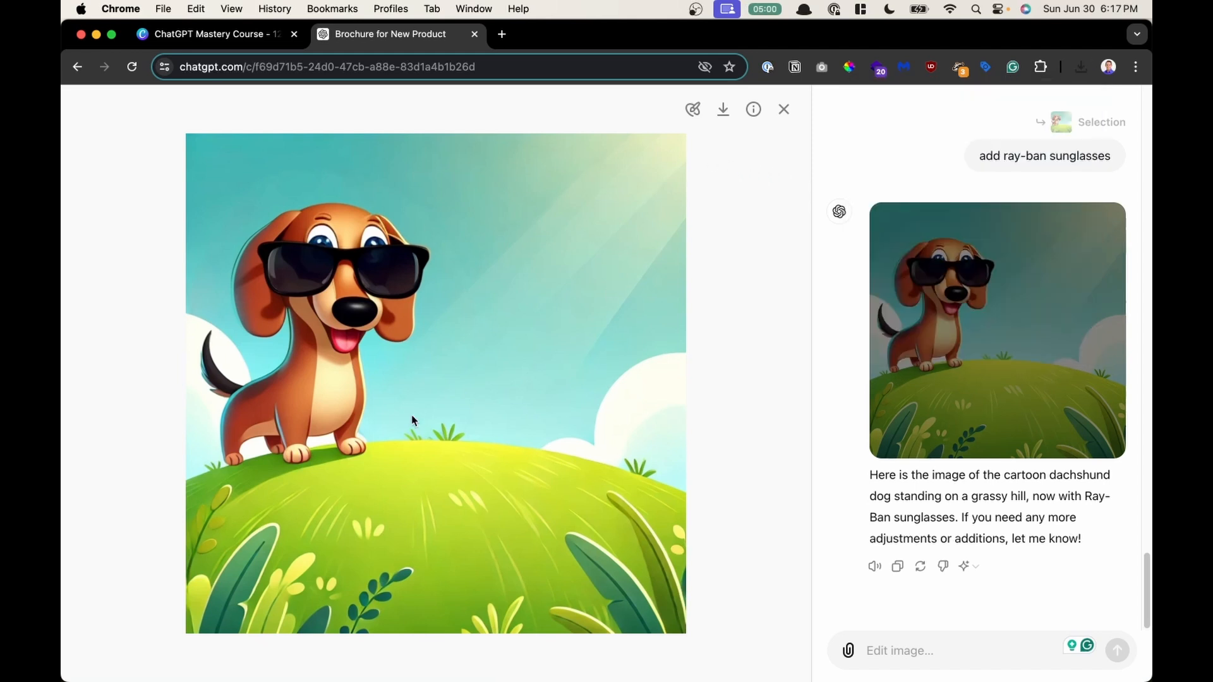
- Open the edited image's prompt details, highlight the prompt text, and close the panel
left_click(753, 120)
left_click_drag(512, 183, 610, 273)
left_click(613, 272)
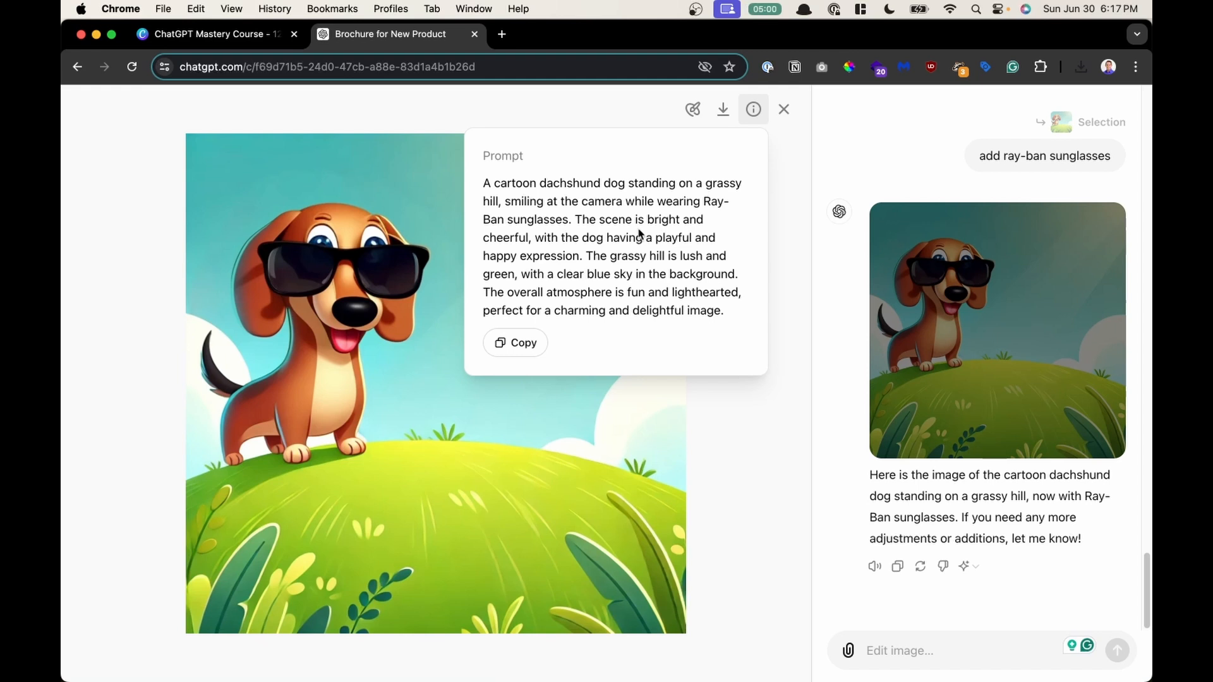
mouse_move(483, 182)
left_mouse_down()
mouse_move(694, 303)
mouse_move(533, 232)
mouse_move(492, 185)
left_mouse_up()
left_click(694, 306)
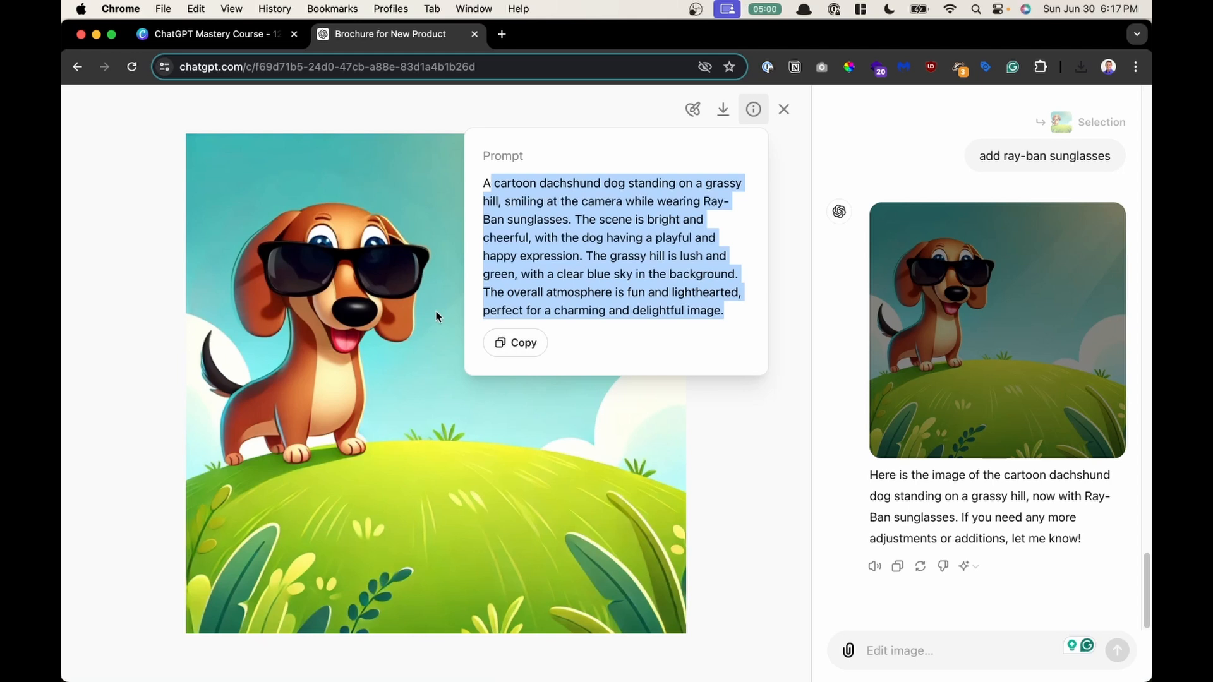
left_click(485, 461)
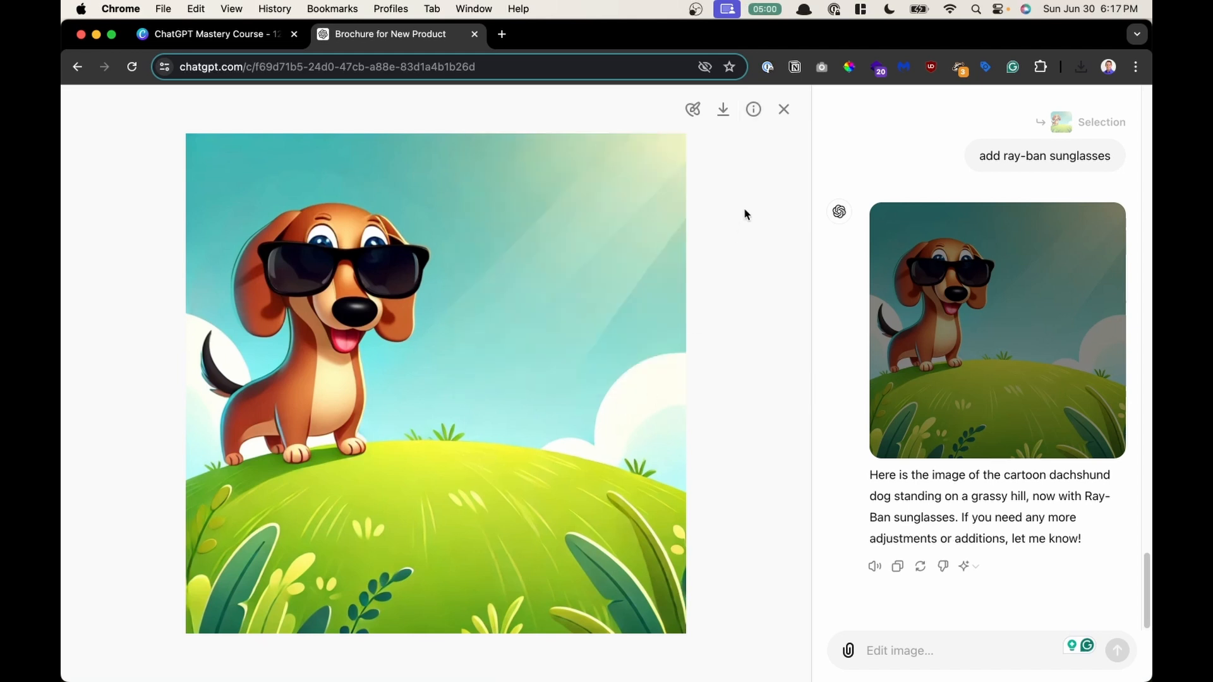